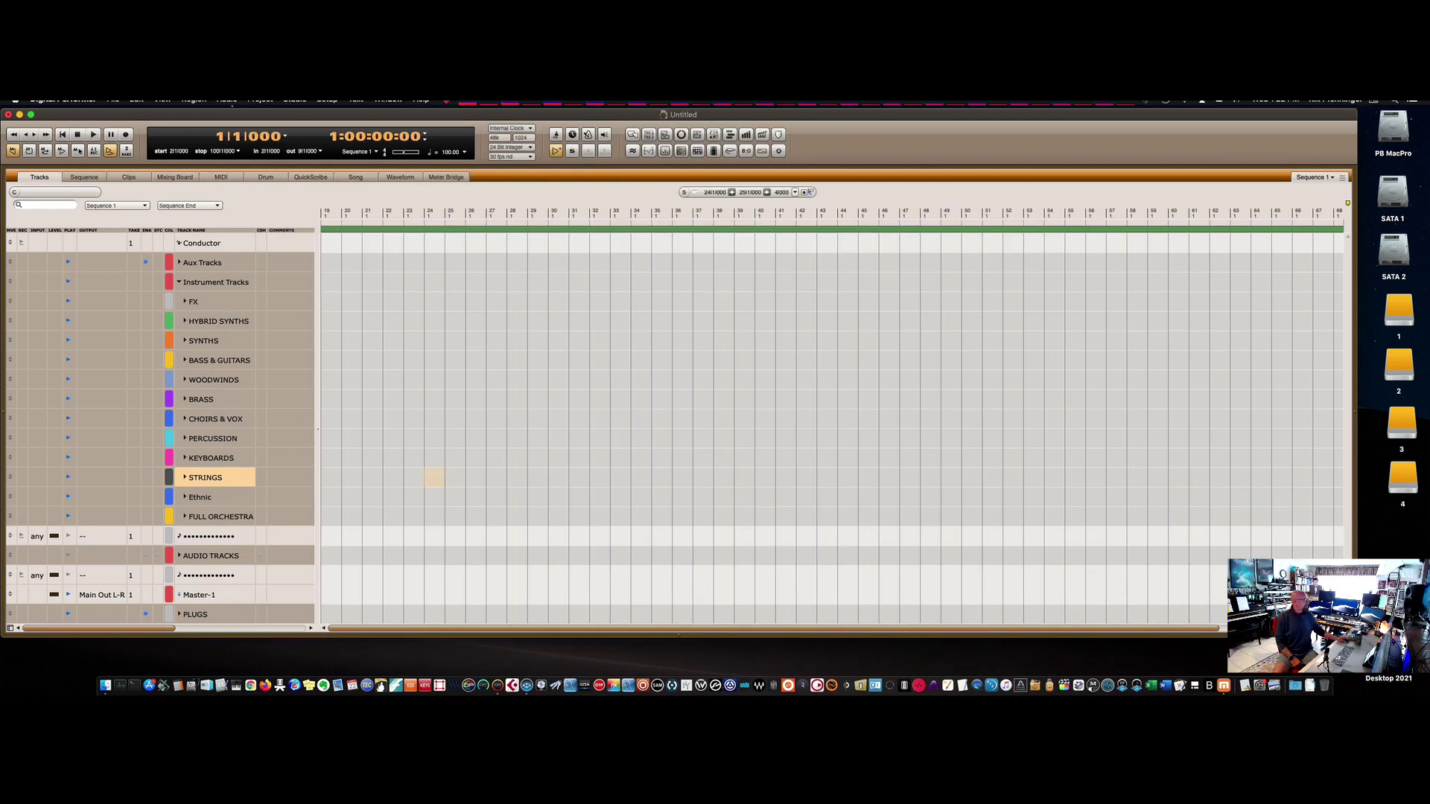
Step: Show the AR1K instance's mixer in Vienna Ensemble Pro and minimize Digital Performer
key("super+Tab")
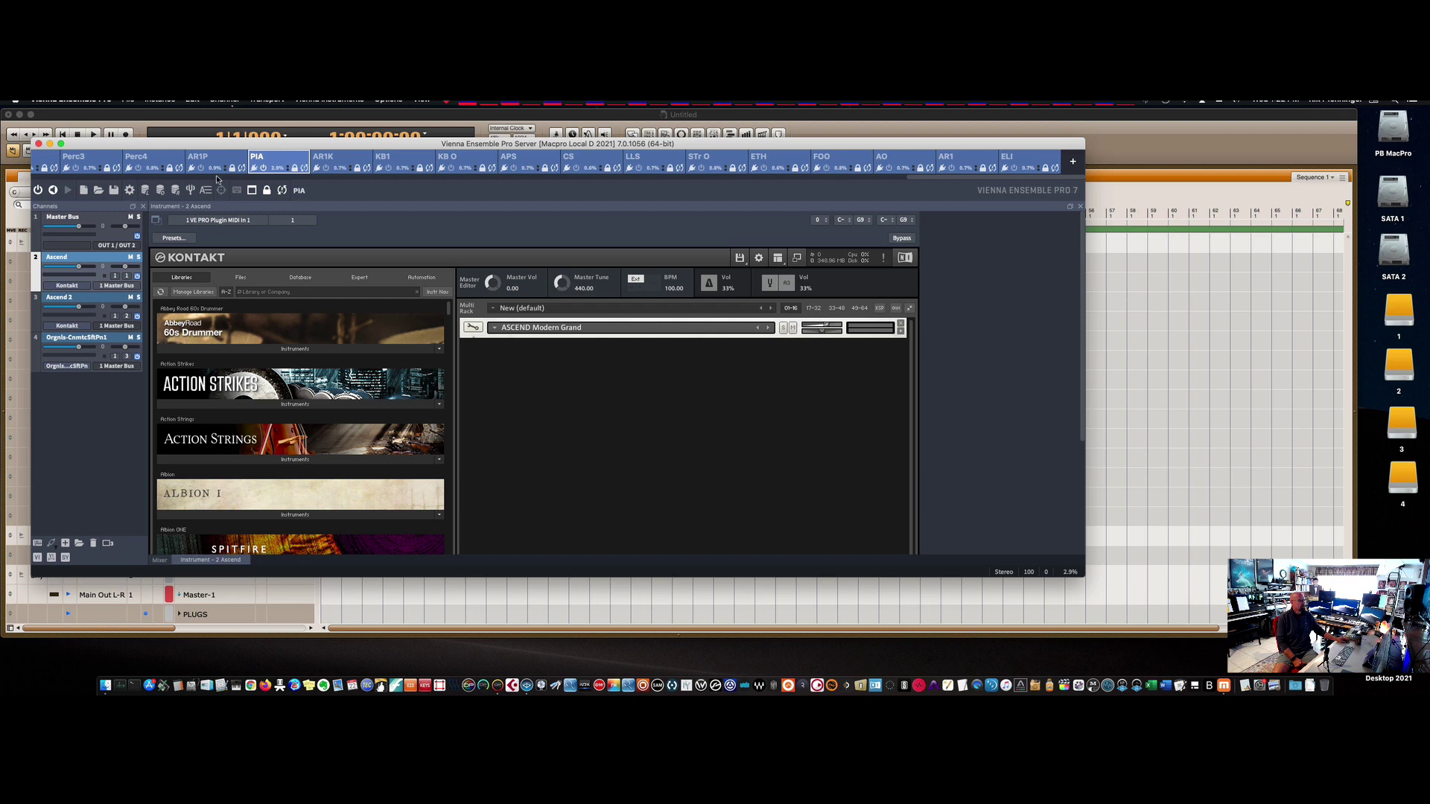
left_click(339, 159)
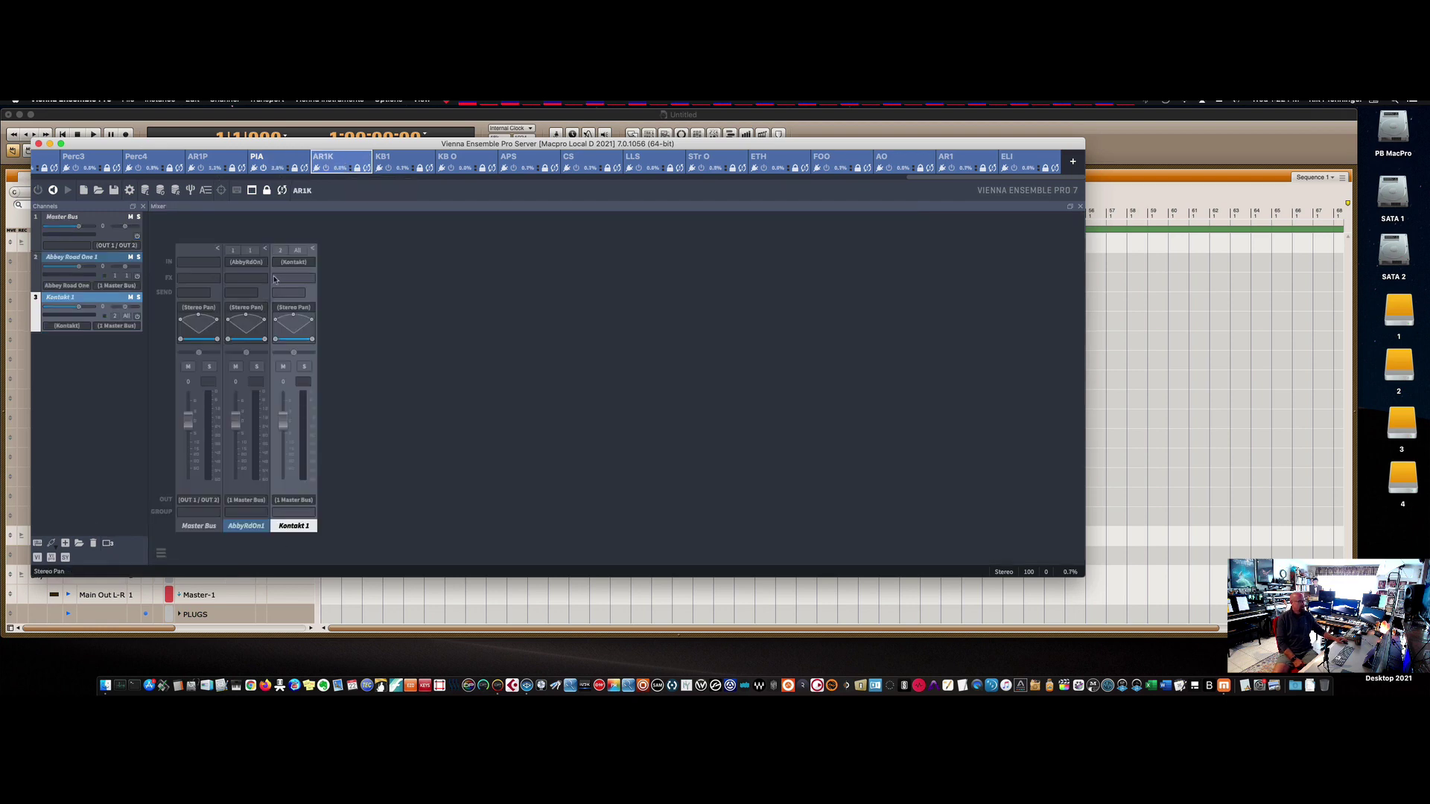
left_click(21, 114)
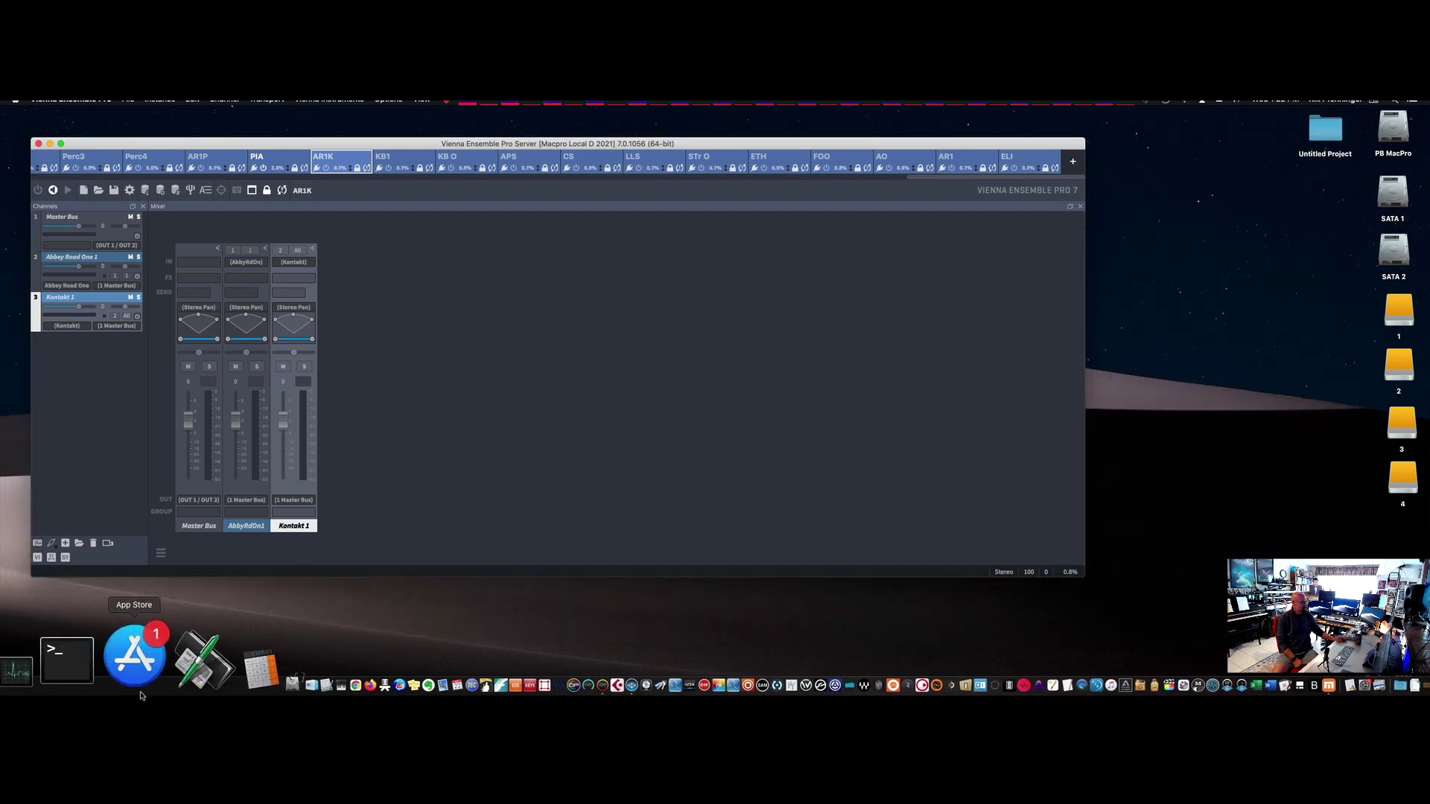
left_click(130, 659)
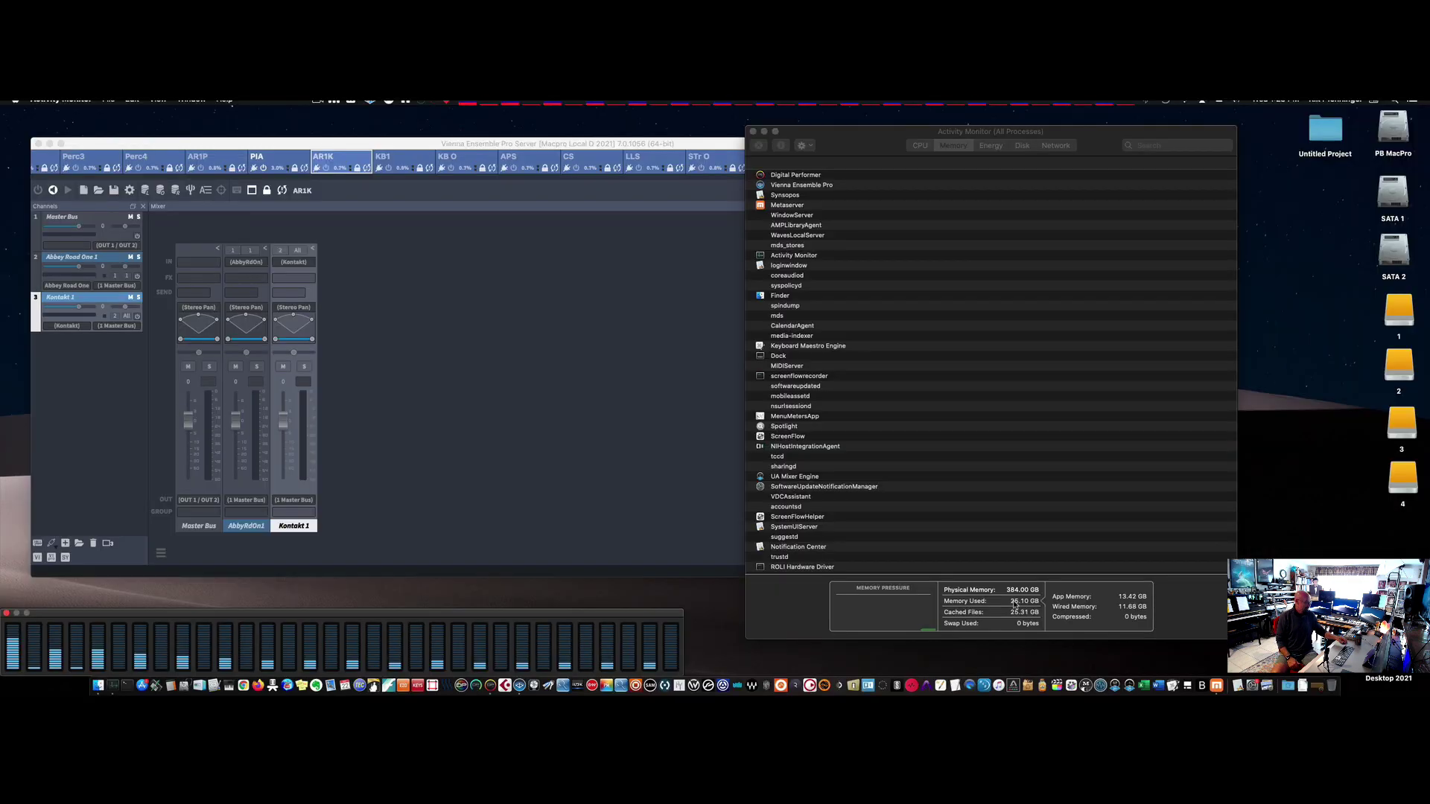
key("super+q")
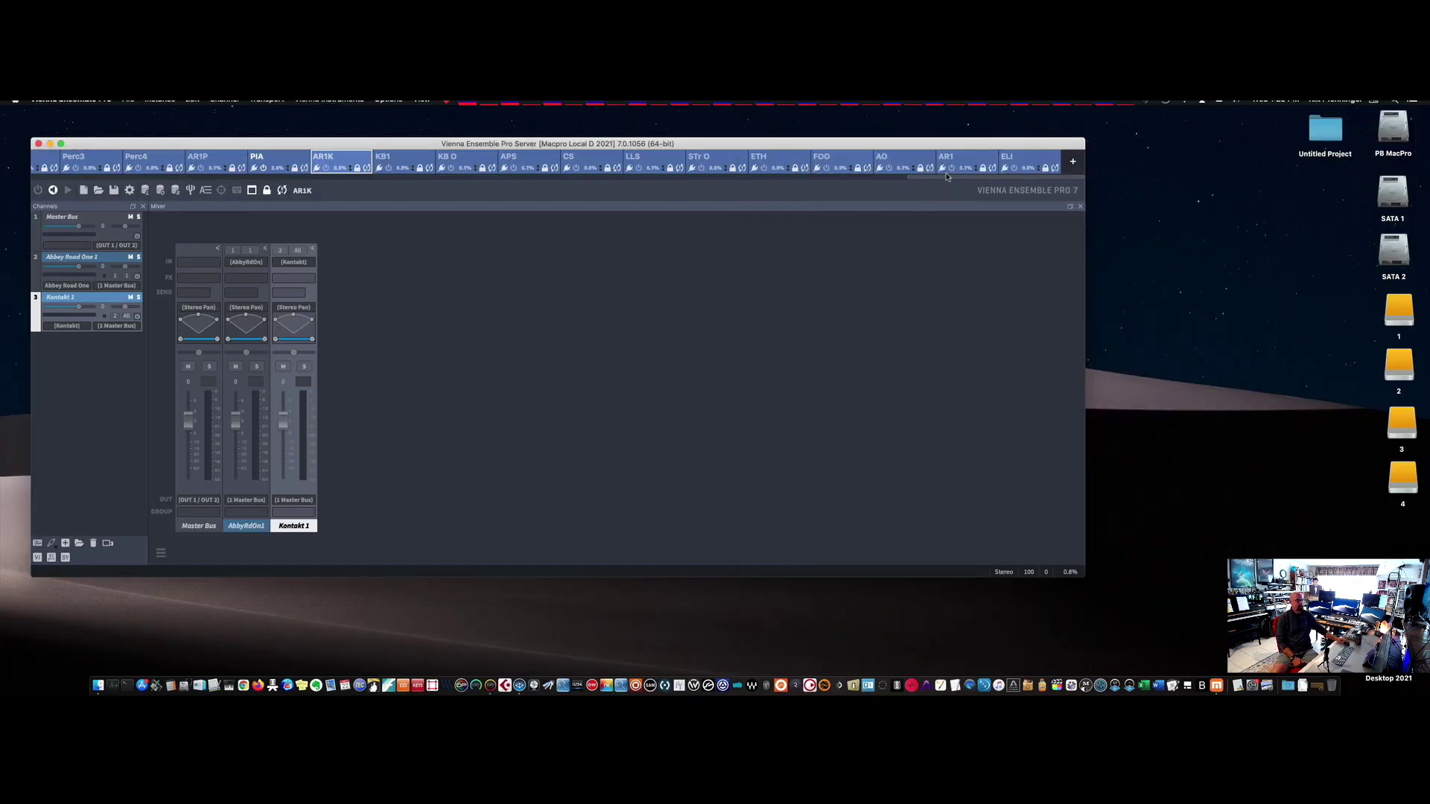
Step: Widen the VE Pro server window to full screen width, move it up, and return to Digital Performer
left_click_drag(927, 177, 48, 200)
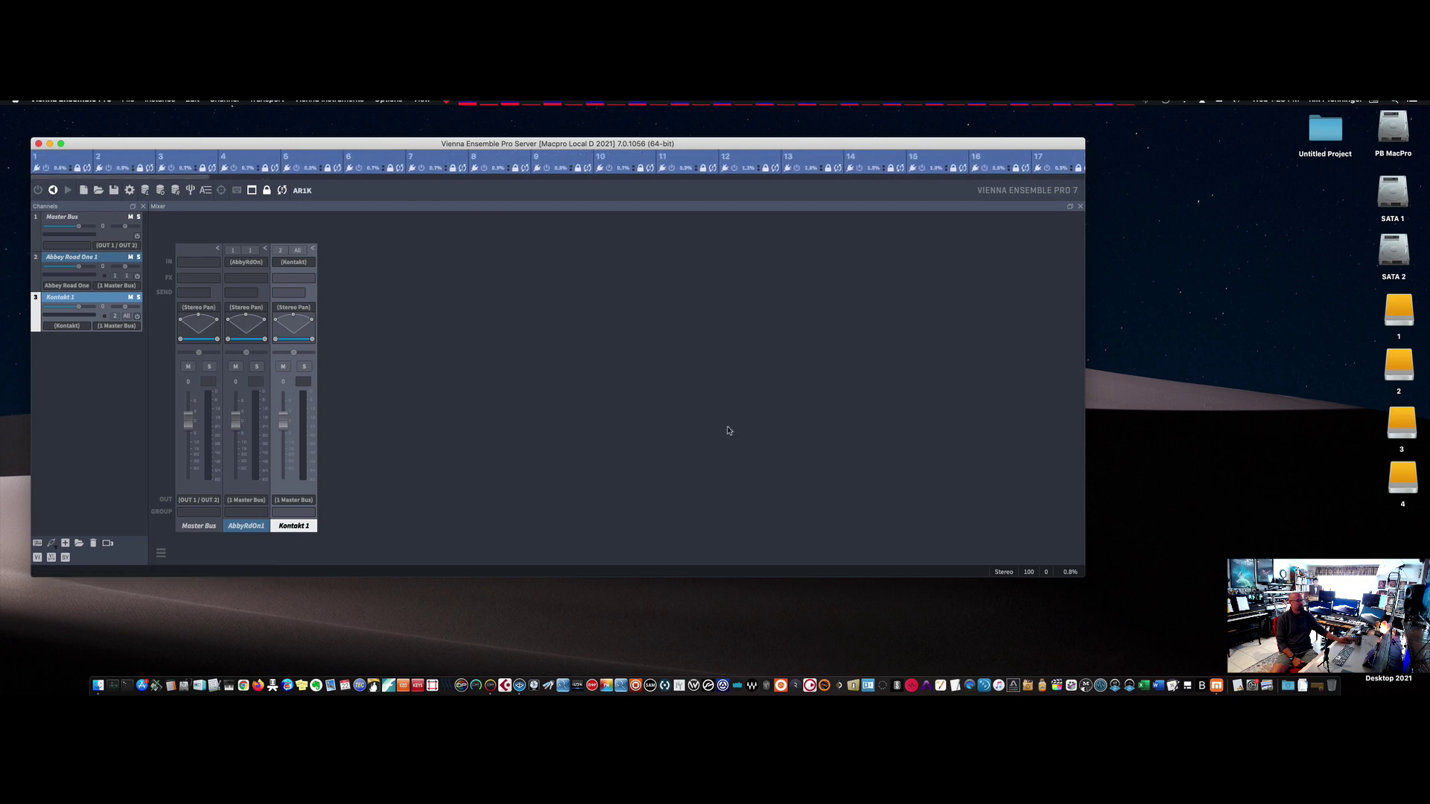
left_click_drag(1076, 571, 1426, 649)
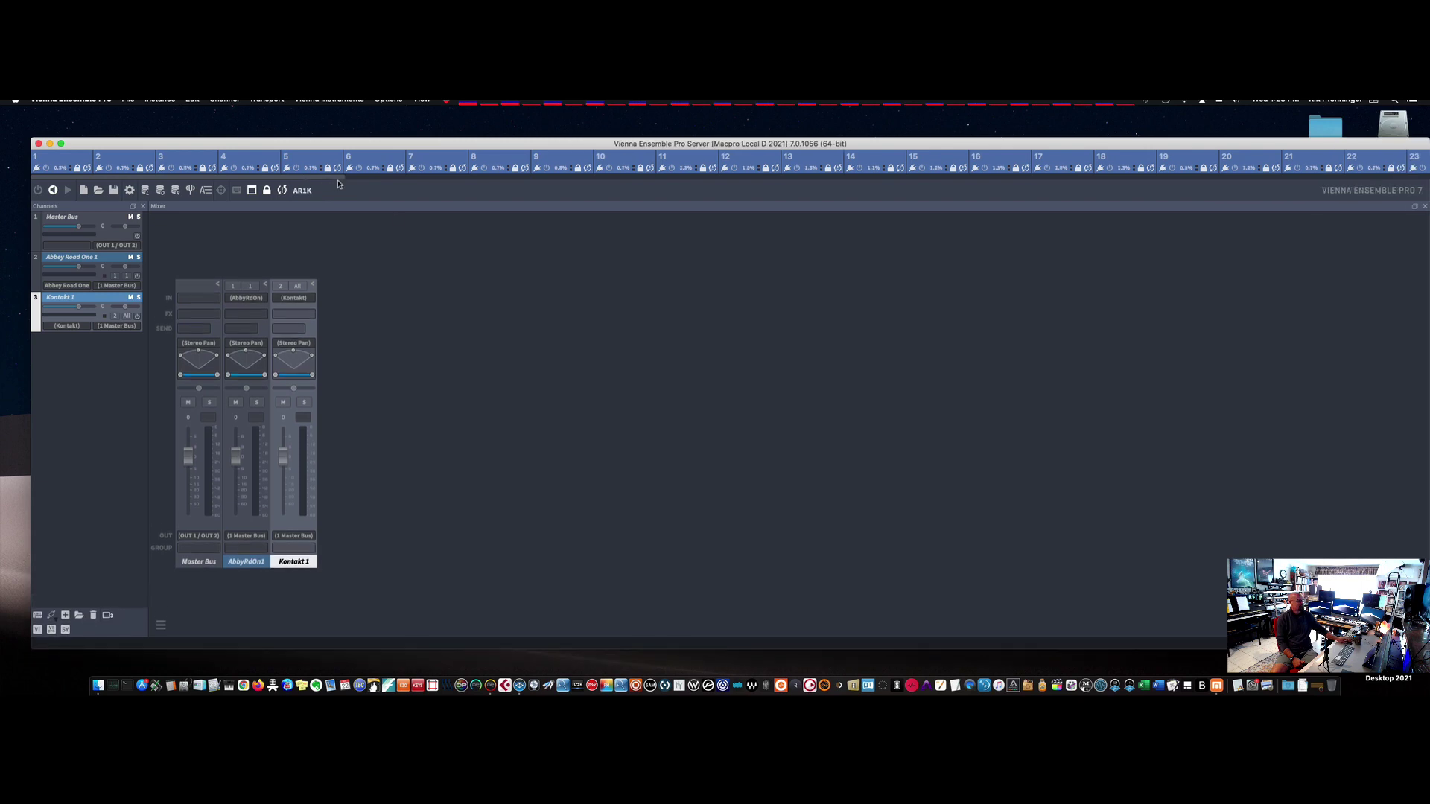
left_click_drag(342, 179, 356, 181)
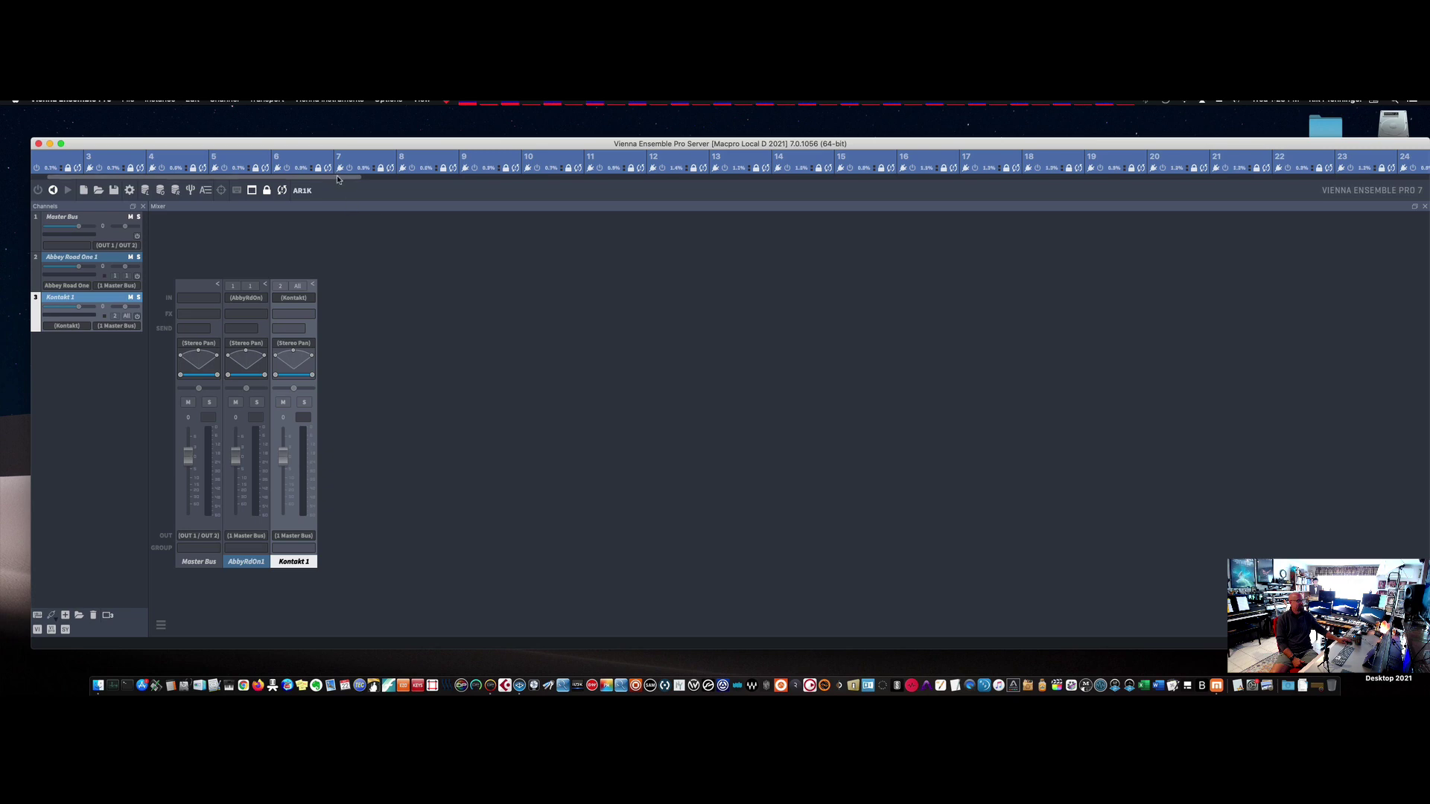
left_click_drag(356, 177, 422, 177)
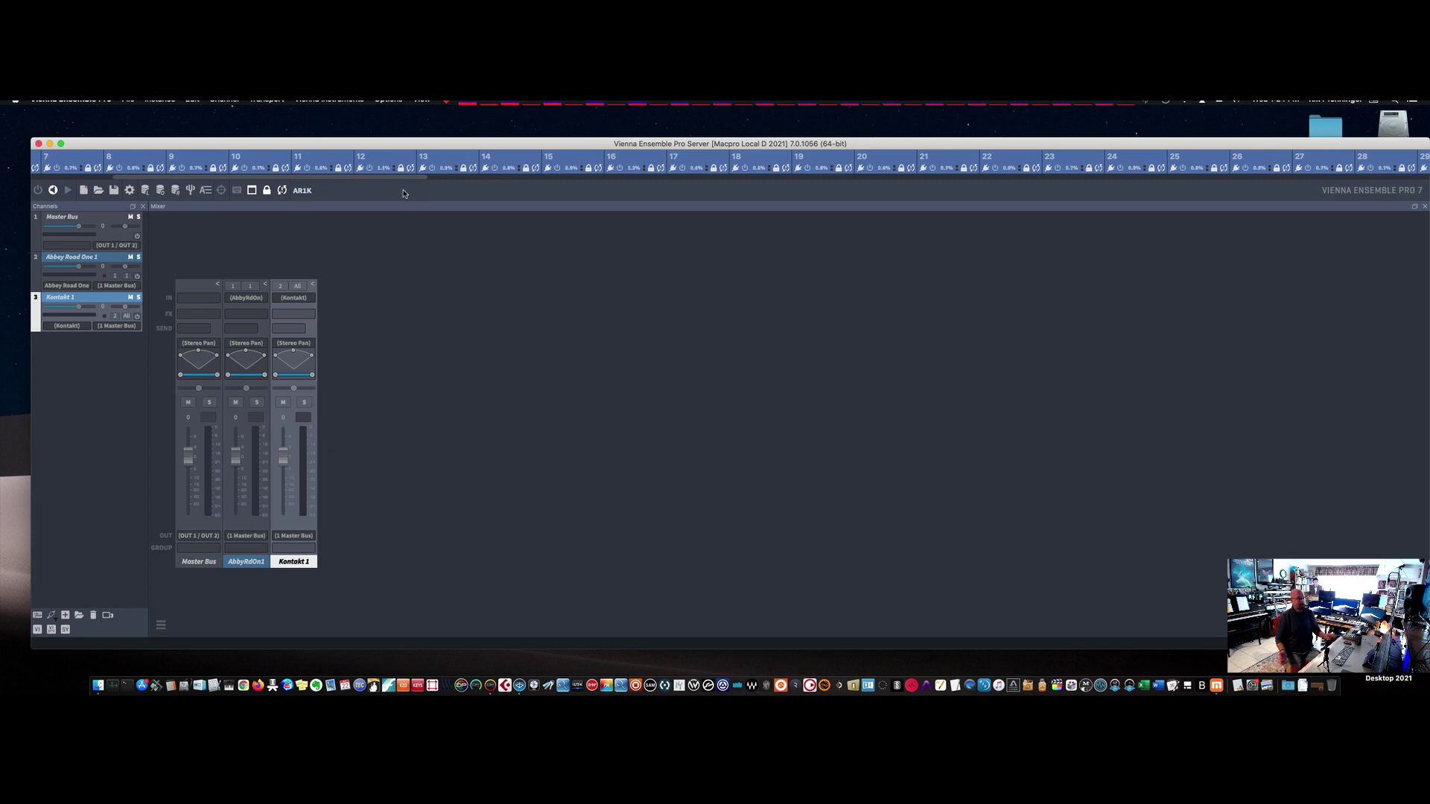
left_click_drag(567, 146, 564, 123)
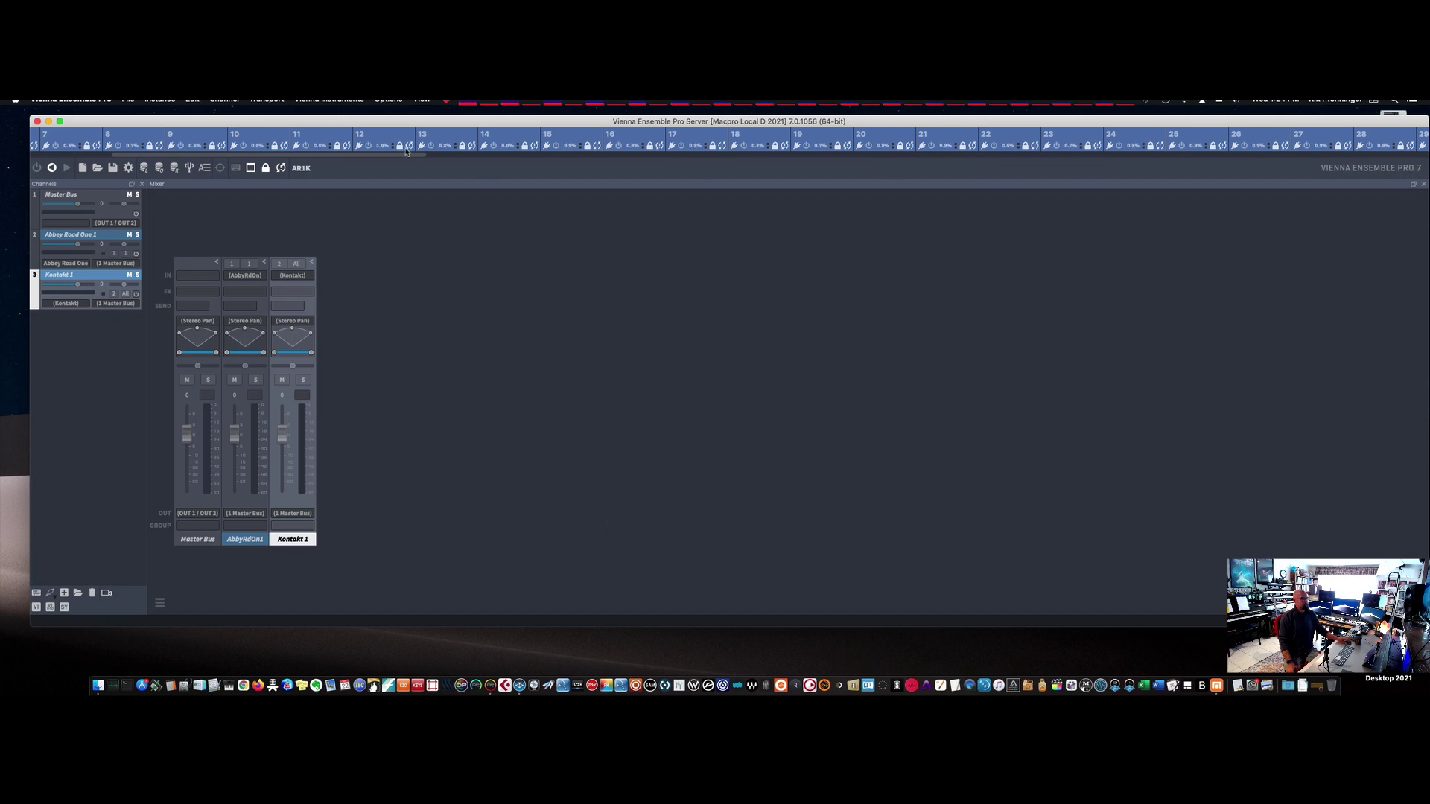
left_click_drag(341, 157, 274, 308)
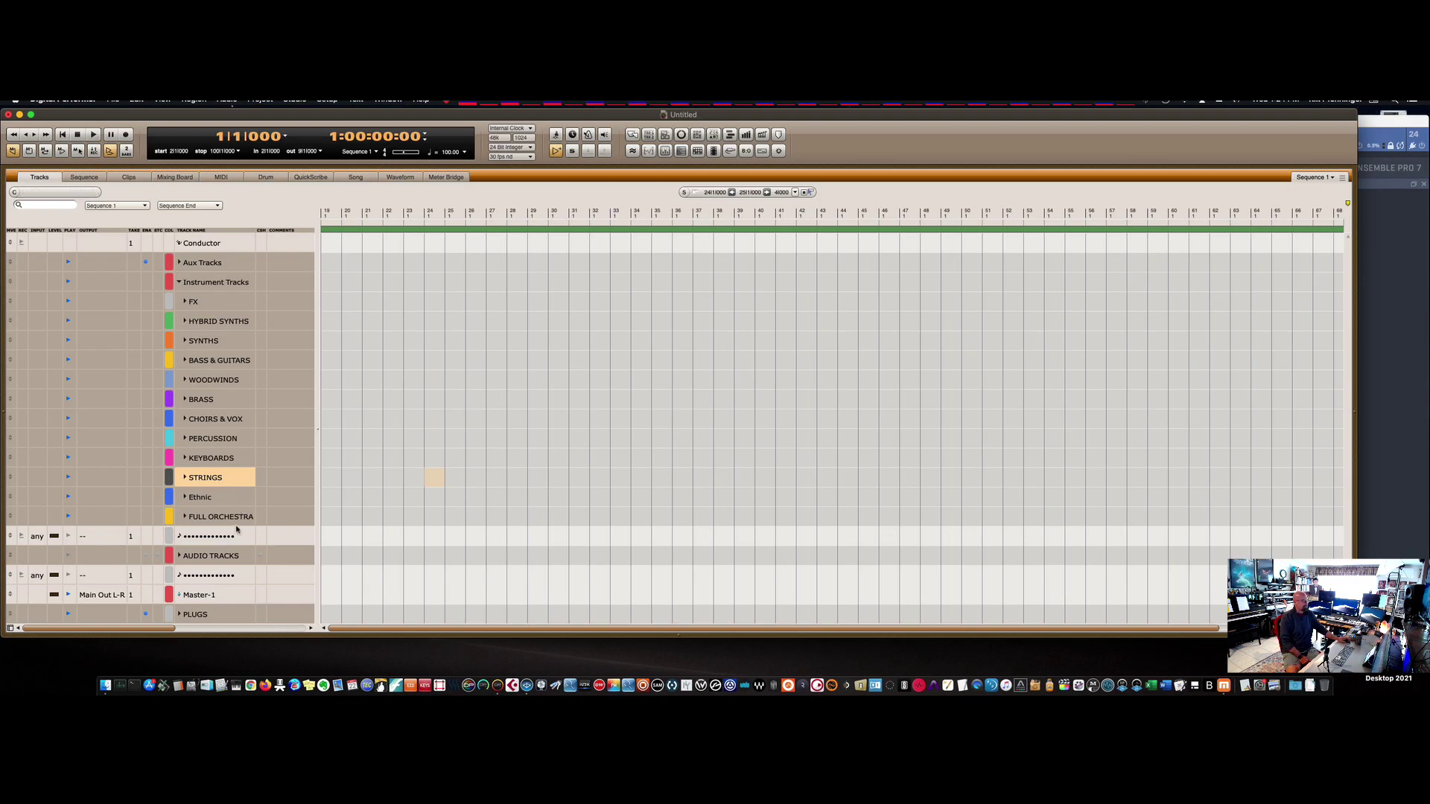
left_click(180, 614)
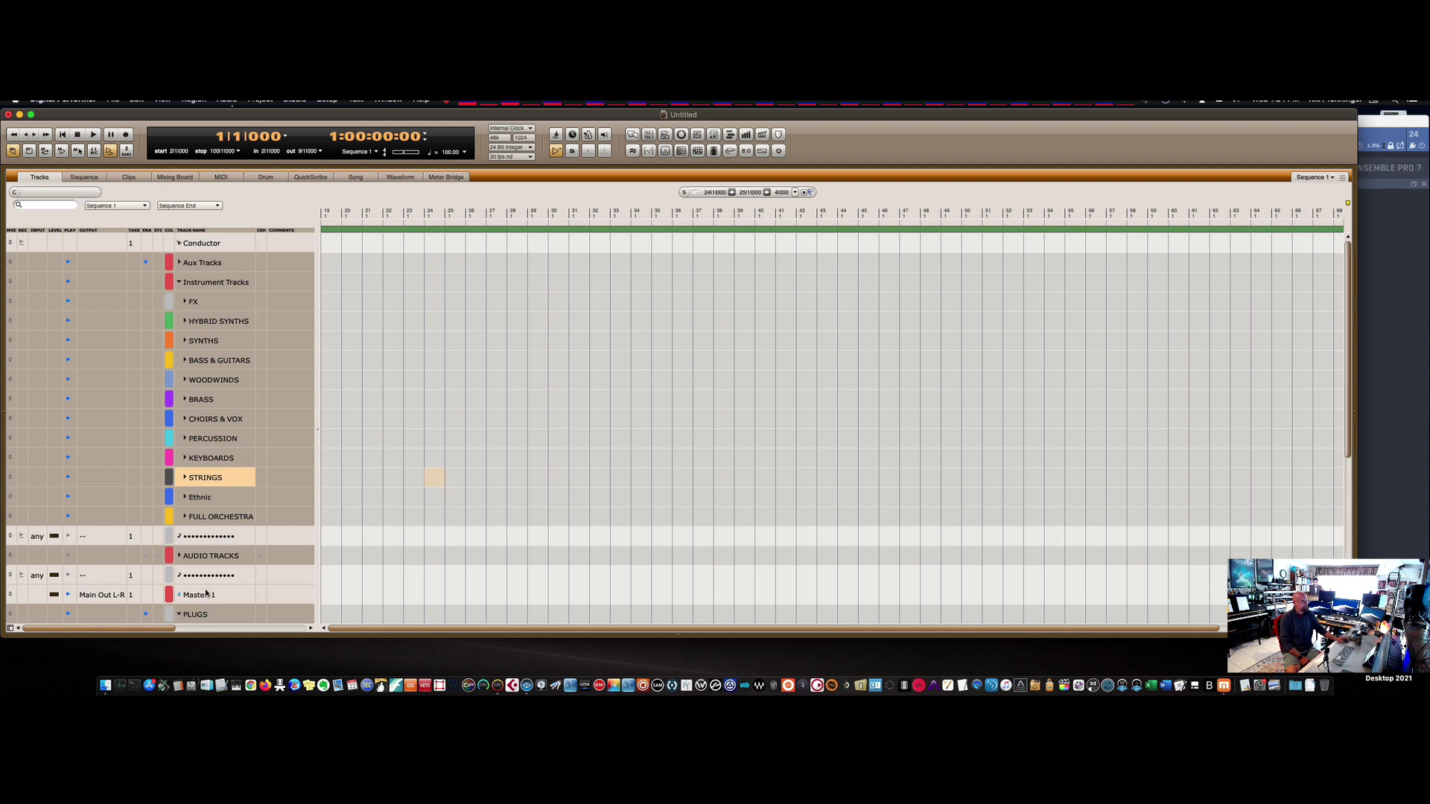
scroll(283, 479, "down", 2)
scroll(284, 479, "down", 5)
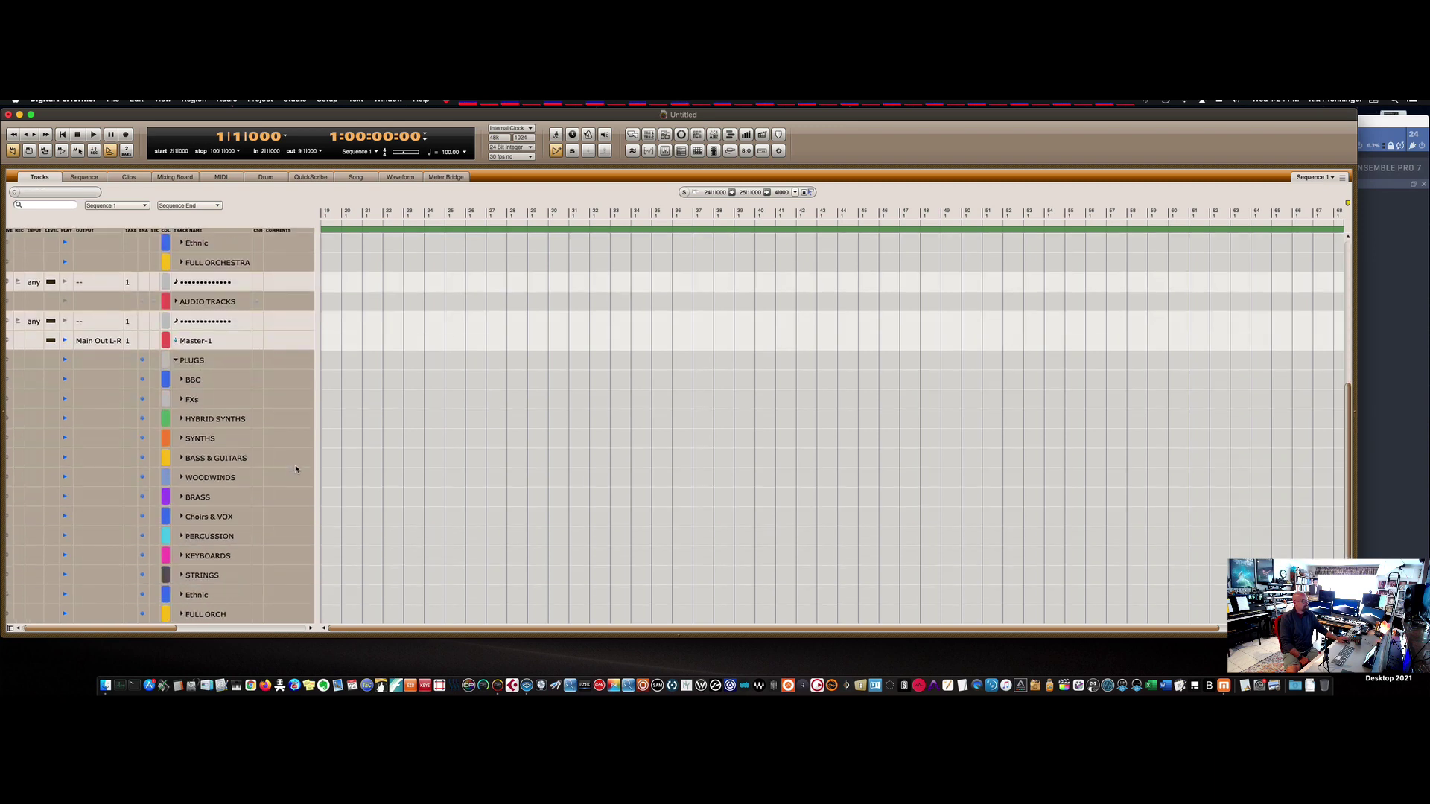
left_click(182, 381)
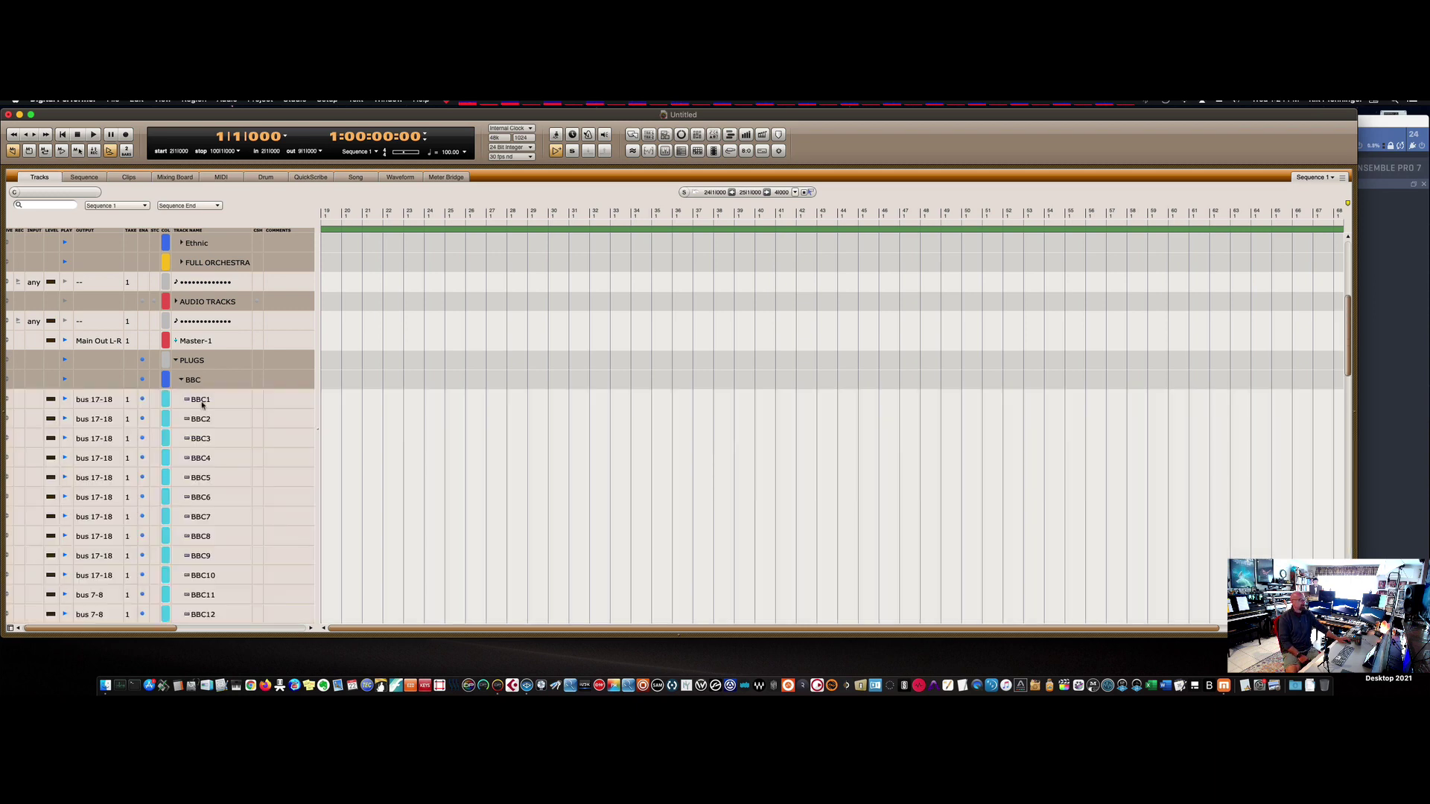
scroll(205, 409, "down", 8)
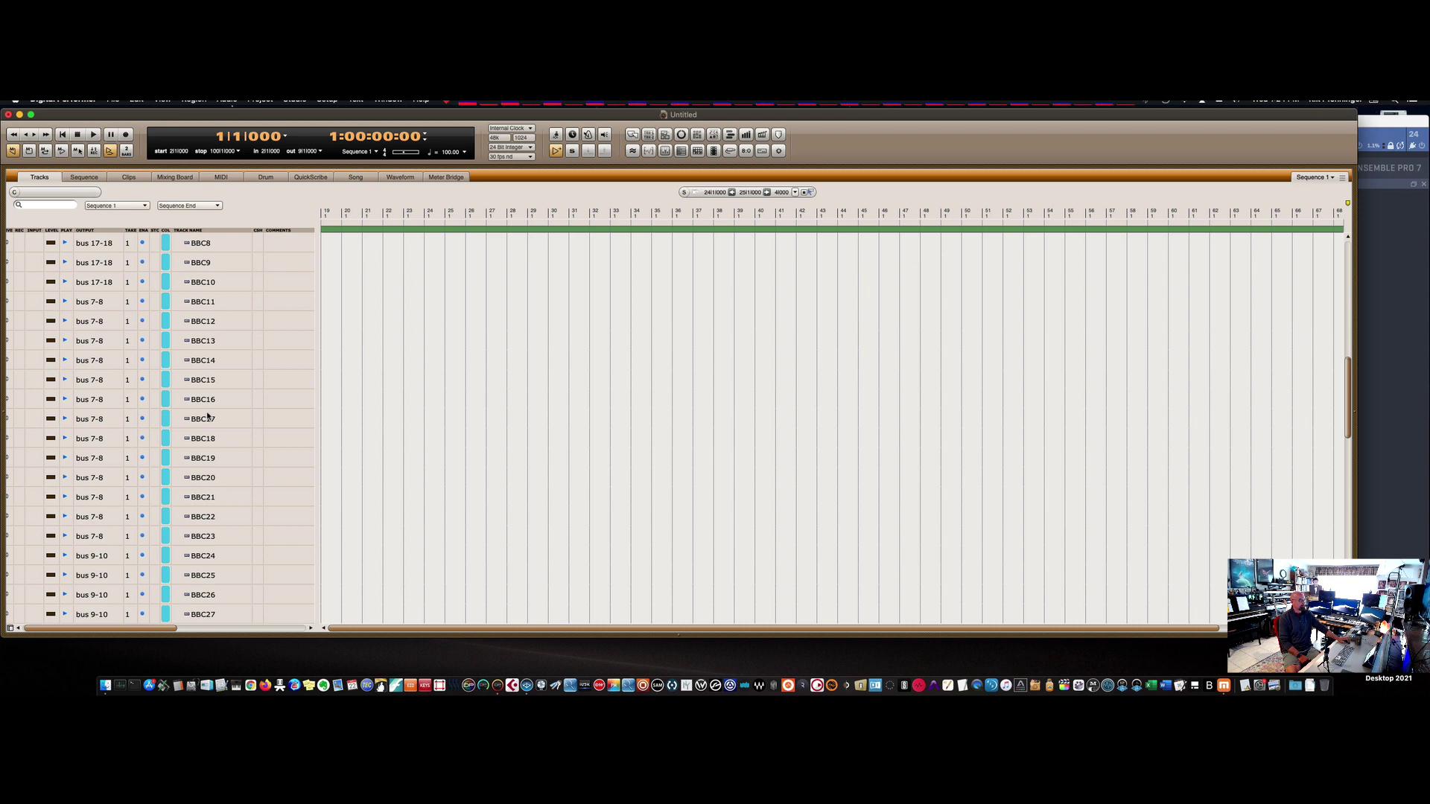
scroll(208, 415, "down", 10)
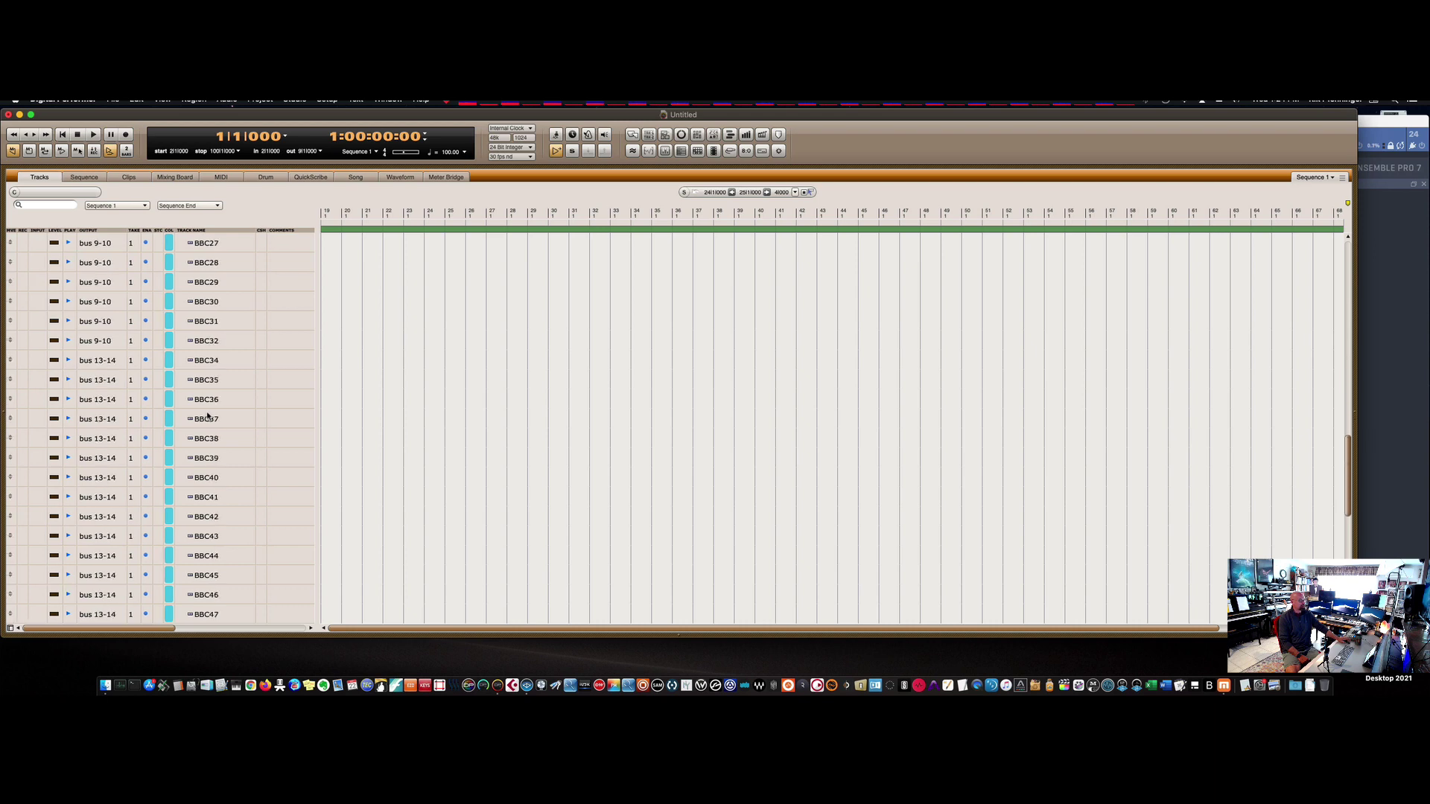
scroll(208, 417, "up", 18)
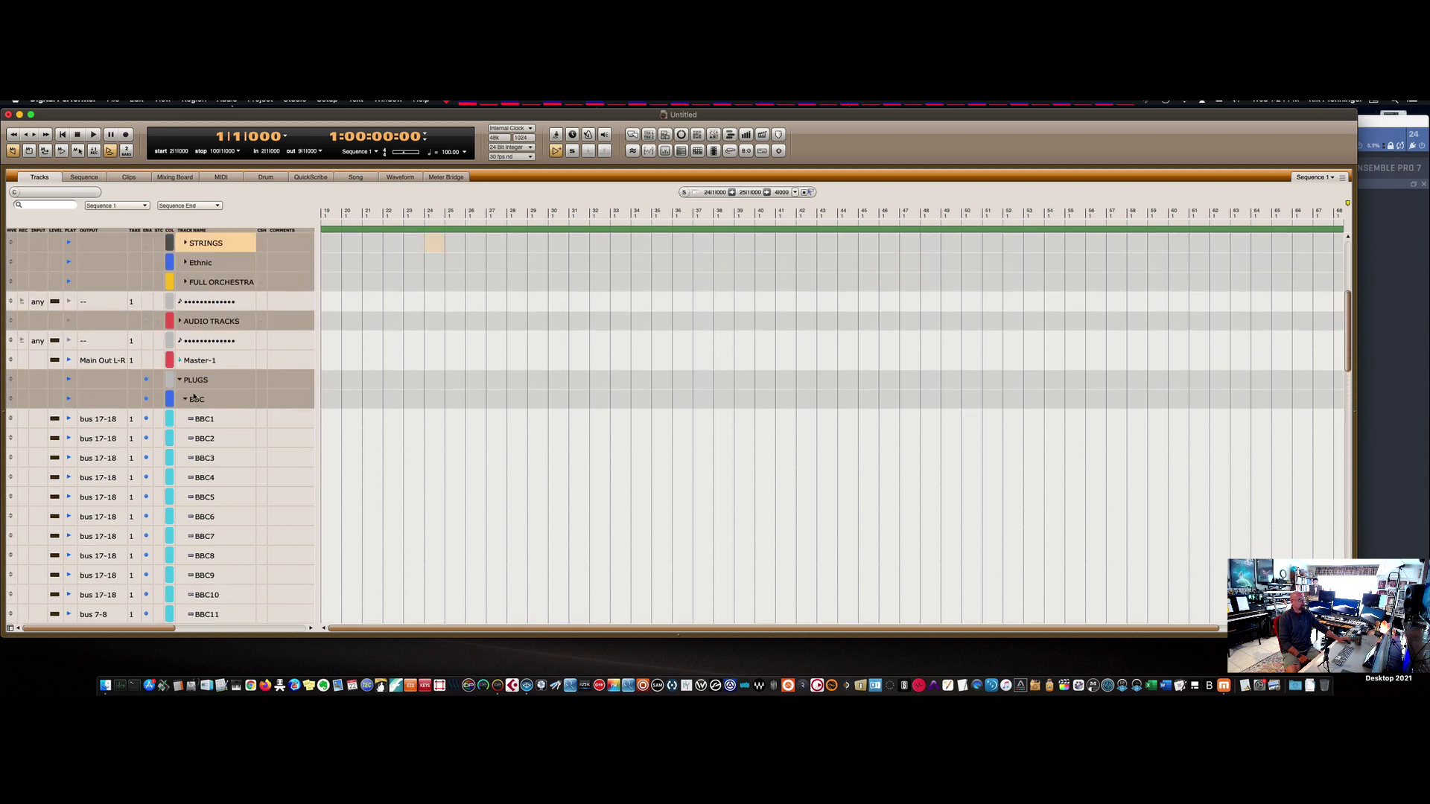
left_click(187, 400)
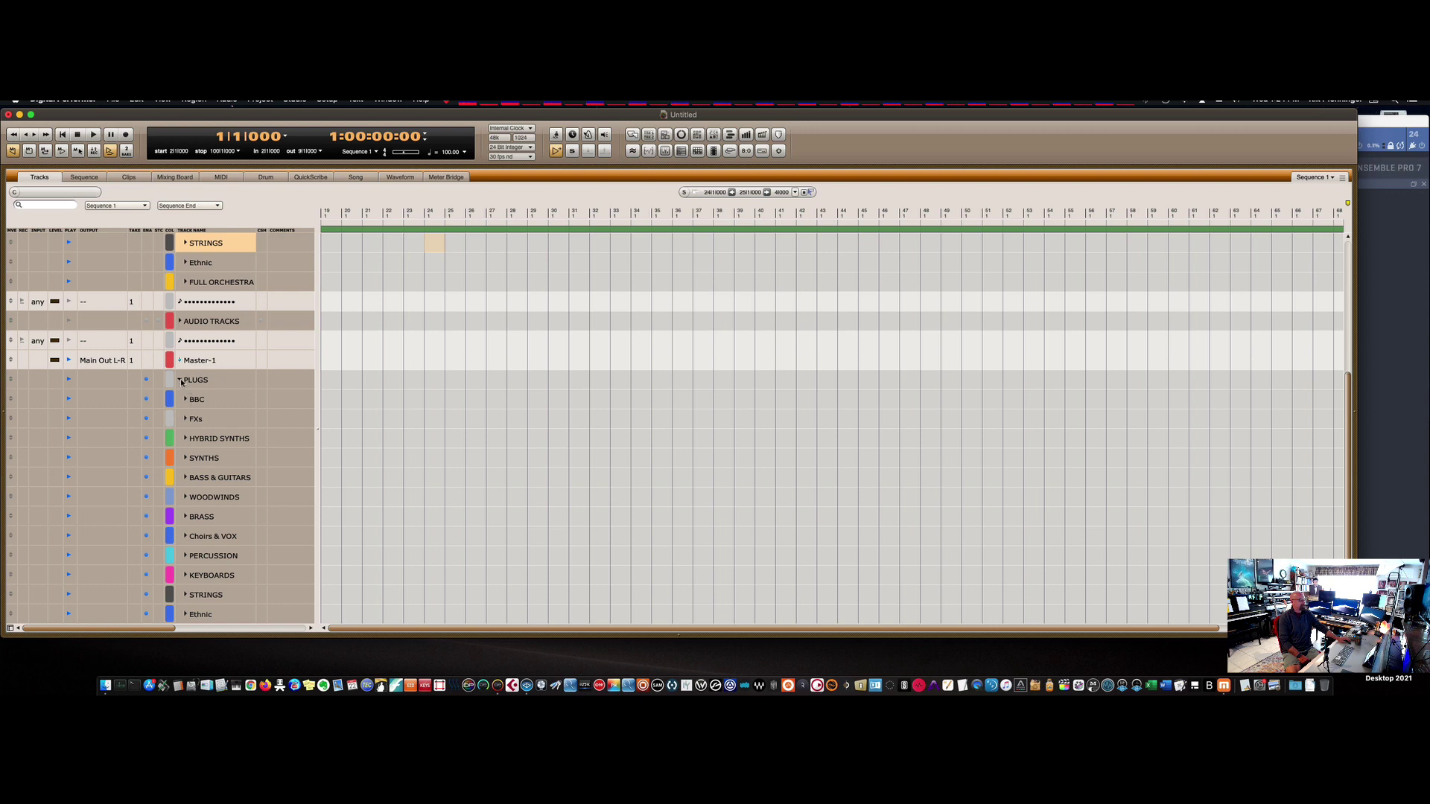
left_click(181, 381)
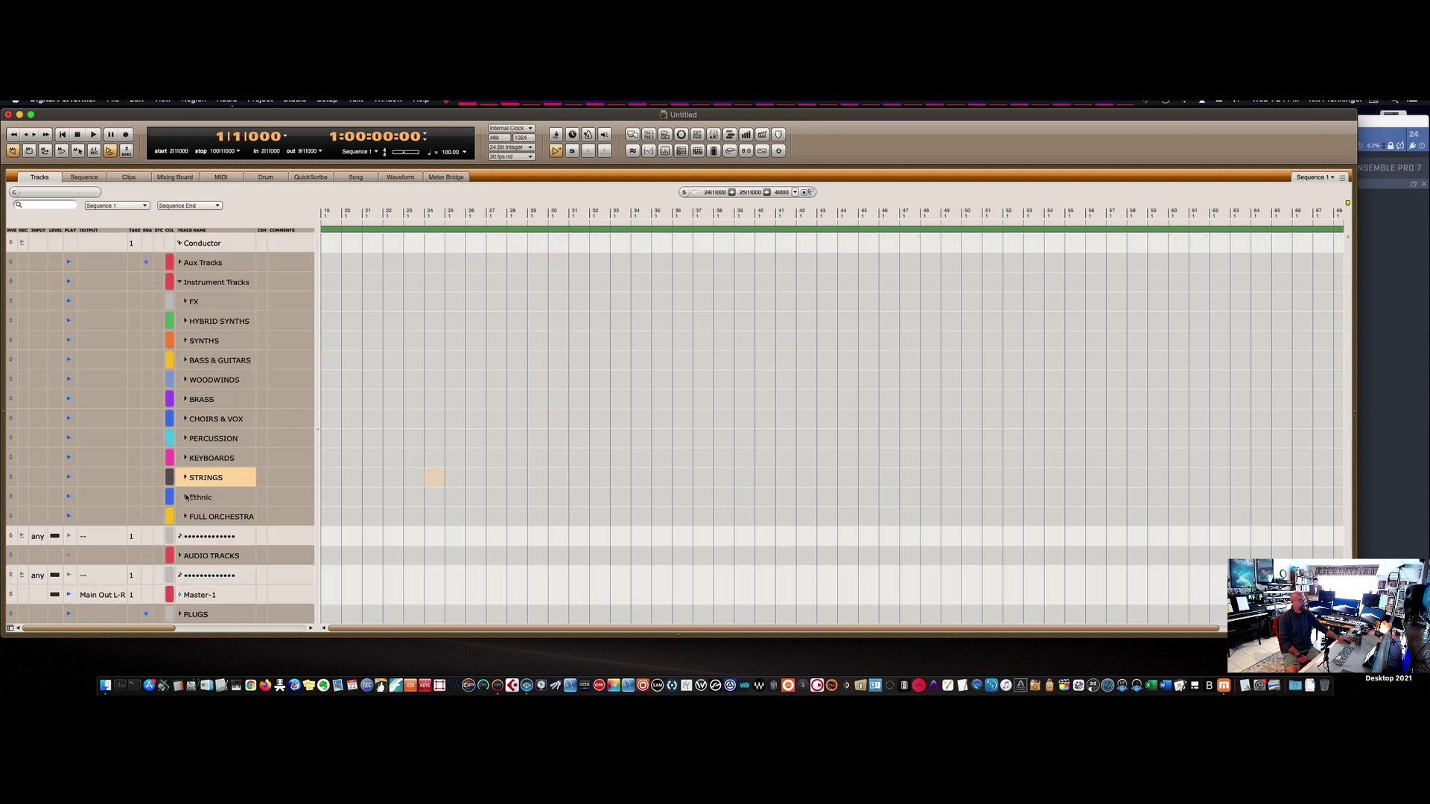
left_click(182, 615)
Step: Open the PIA instance's Kontakt Ascend piano, then bring the Digital Performer project back
left_click(21, 115)
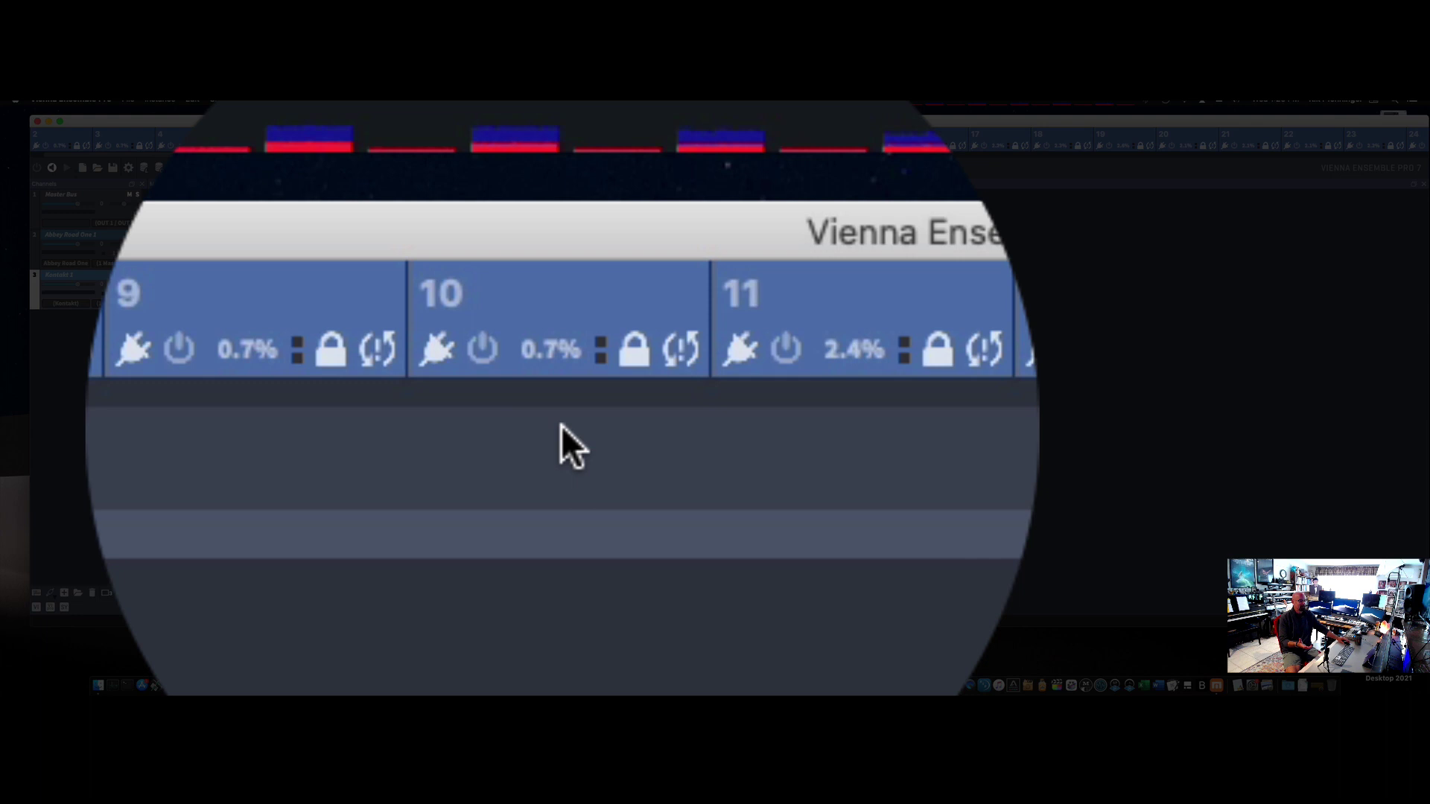
key("alt+super+8")
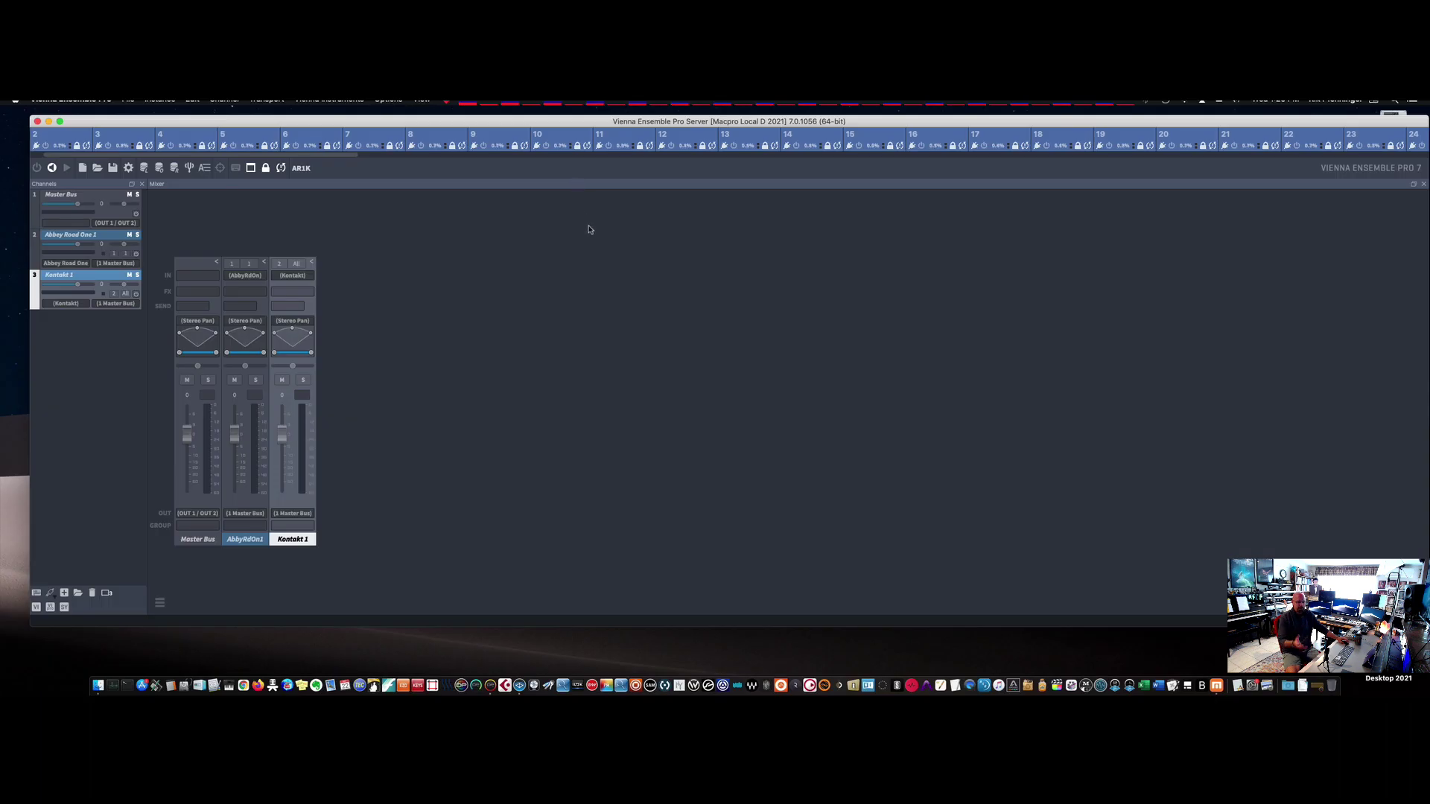
left_click_drag(189, 156, 1262, 156)
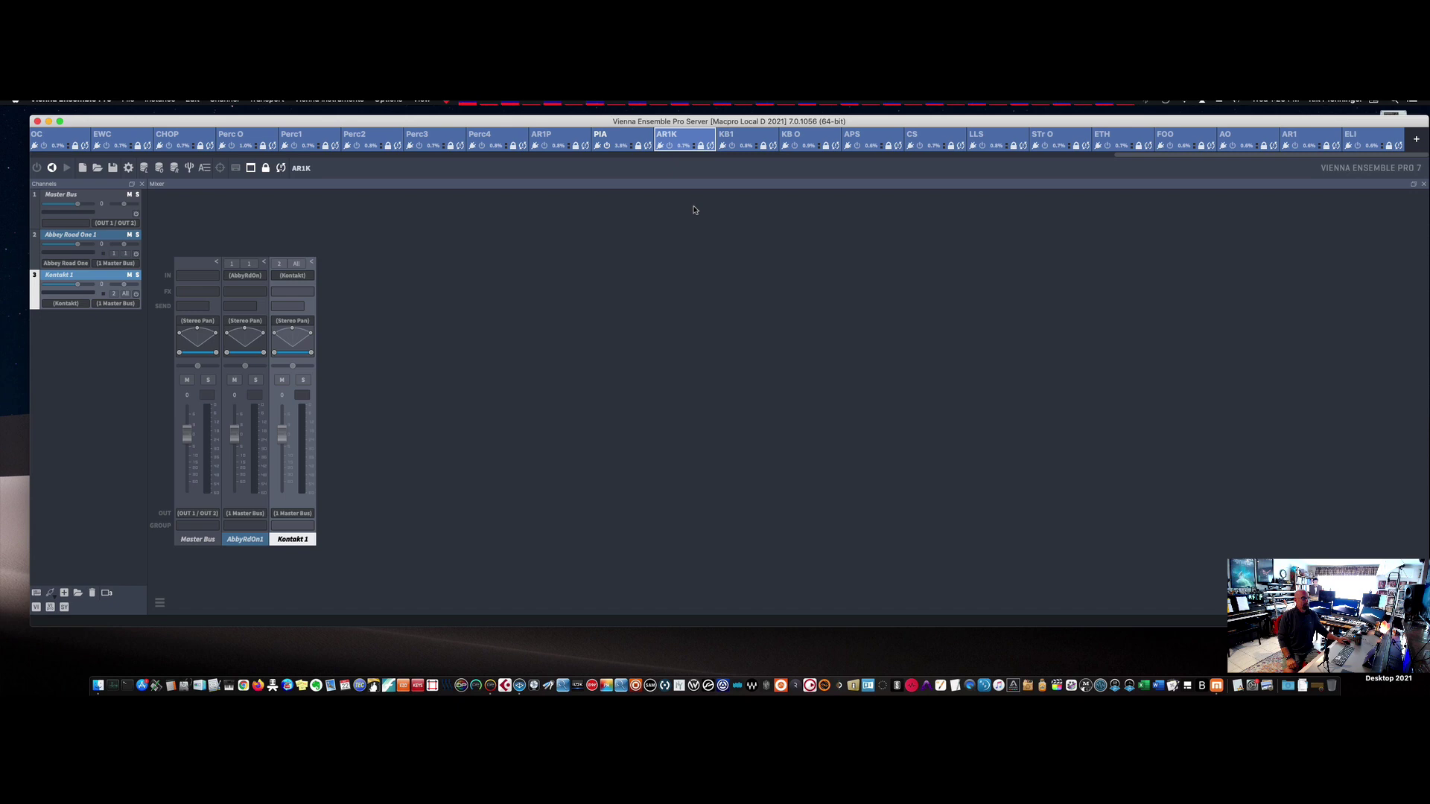
left_click(619, 139)
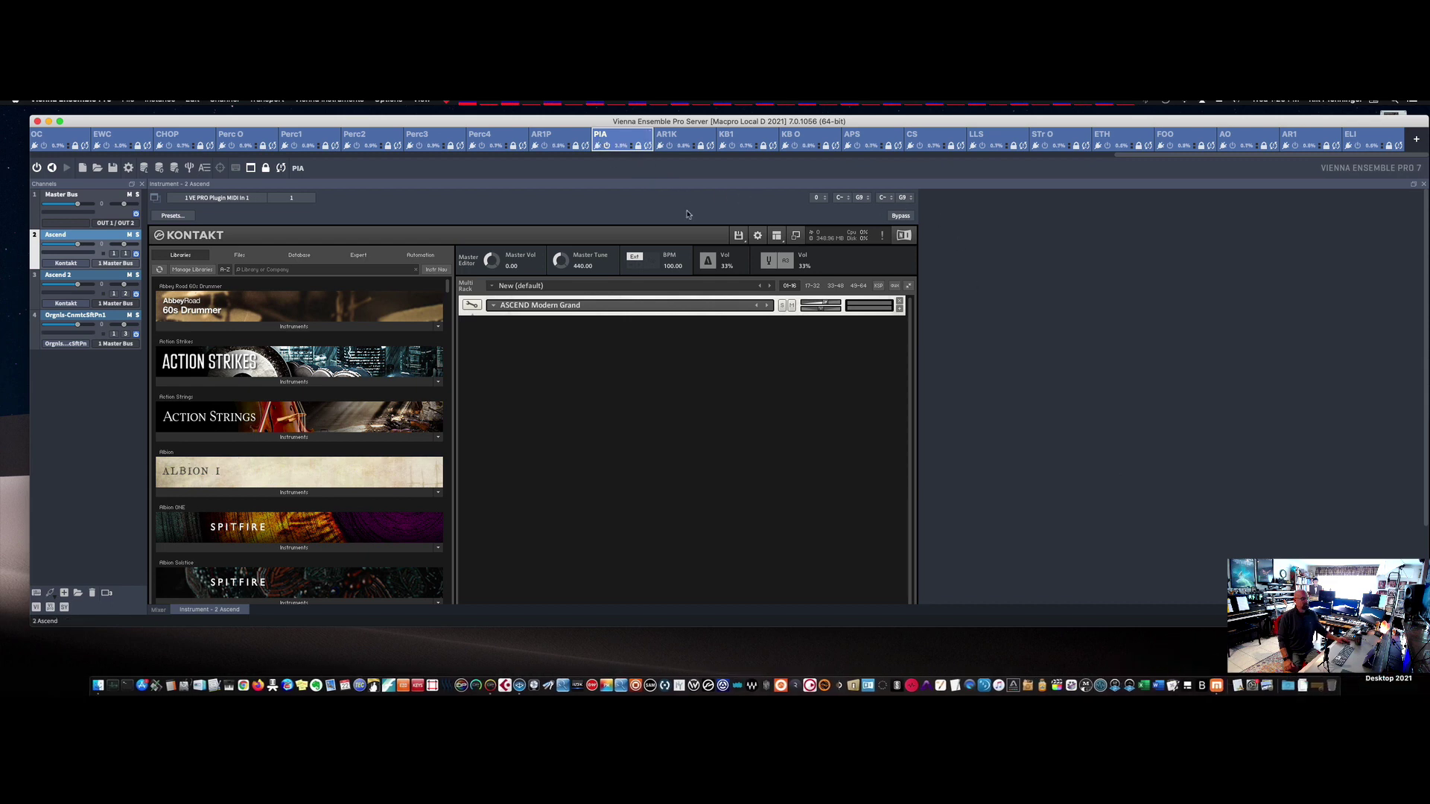
left_click(1252, 686)
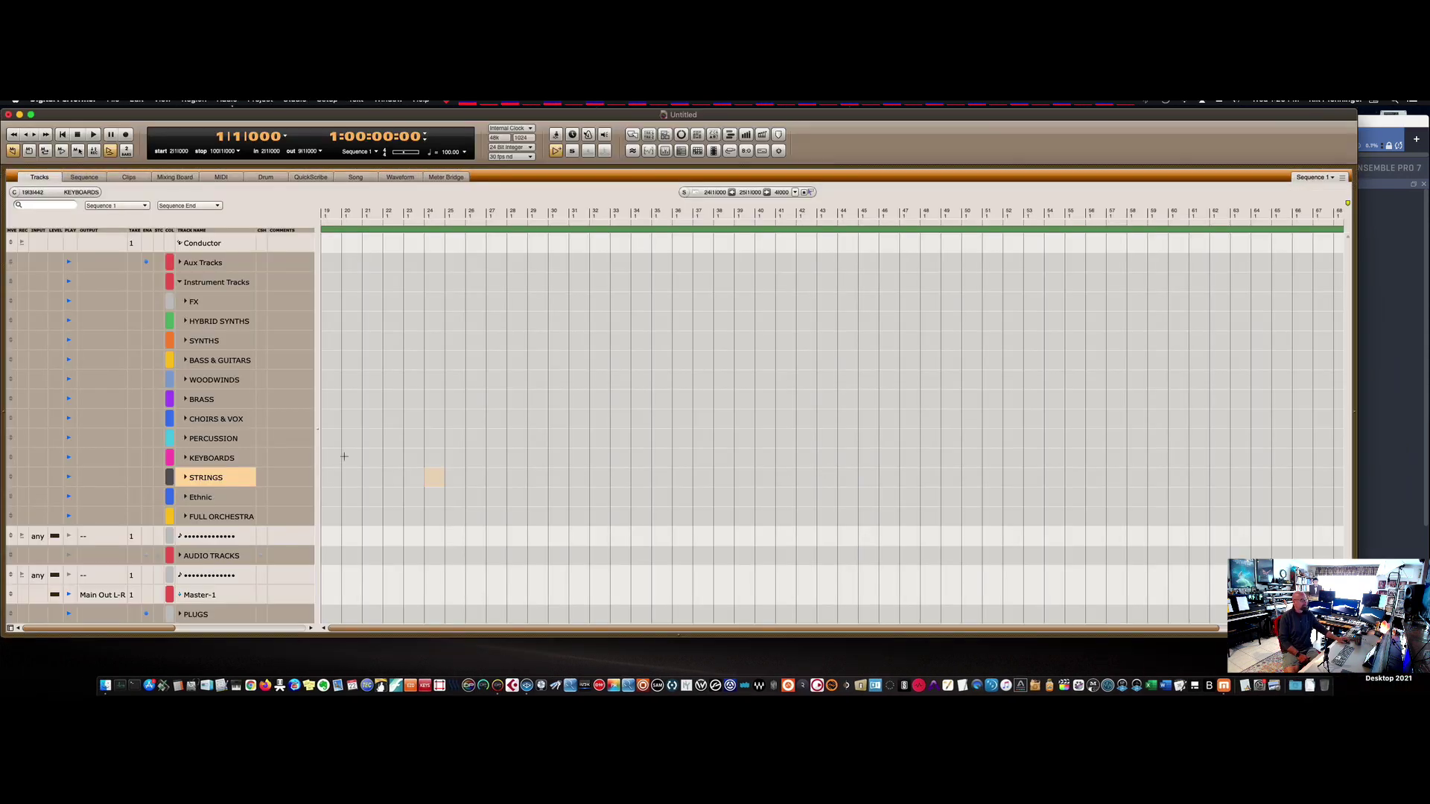
Step: Expand the KEYBOARDS folder to show the PIA-mapped Pianos tracks, then minimize Digital Performer
left_click(185, 458)
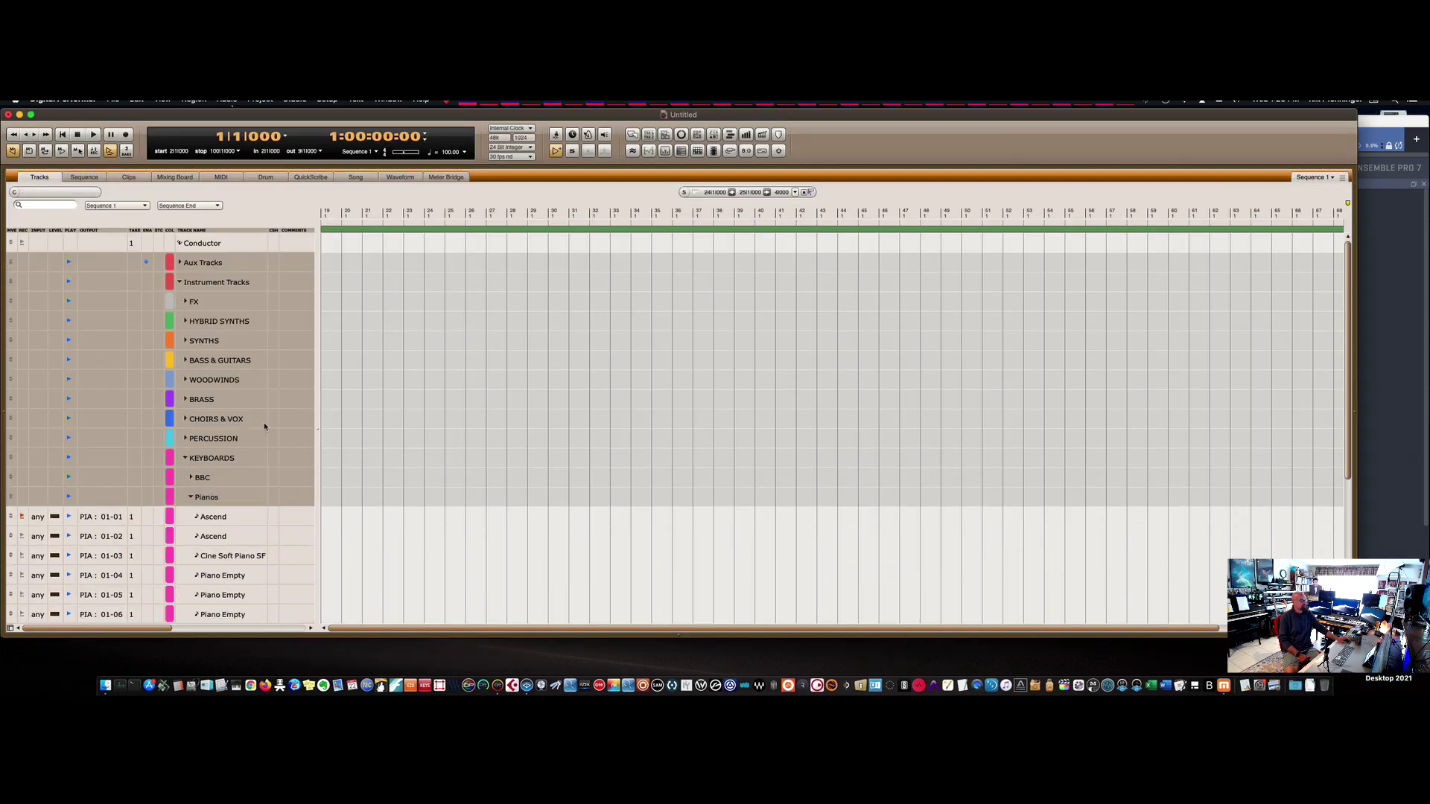
scroll(267, 422, "down", 5)
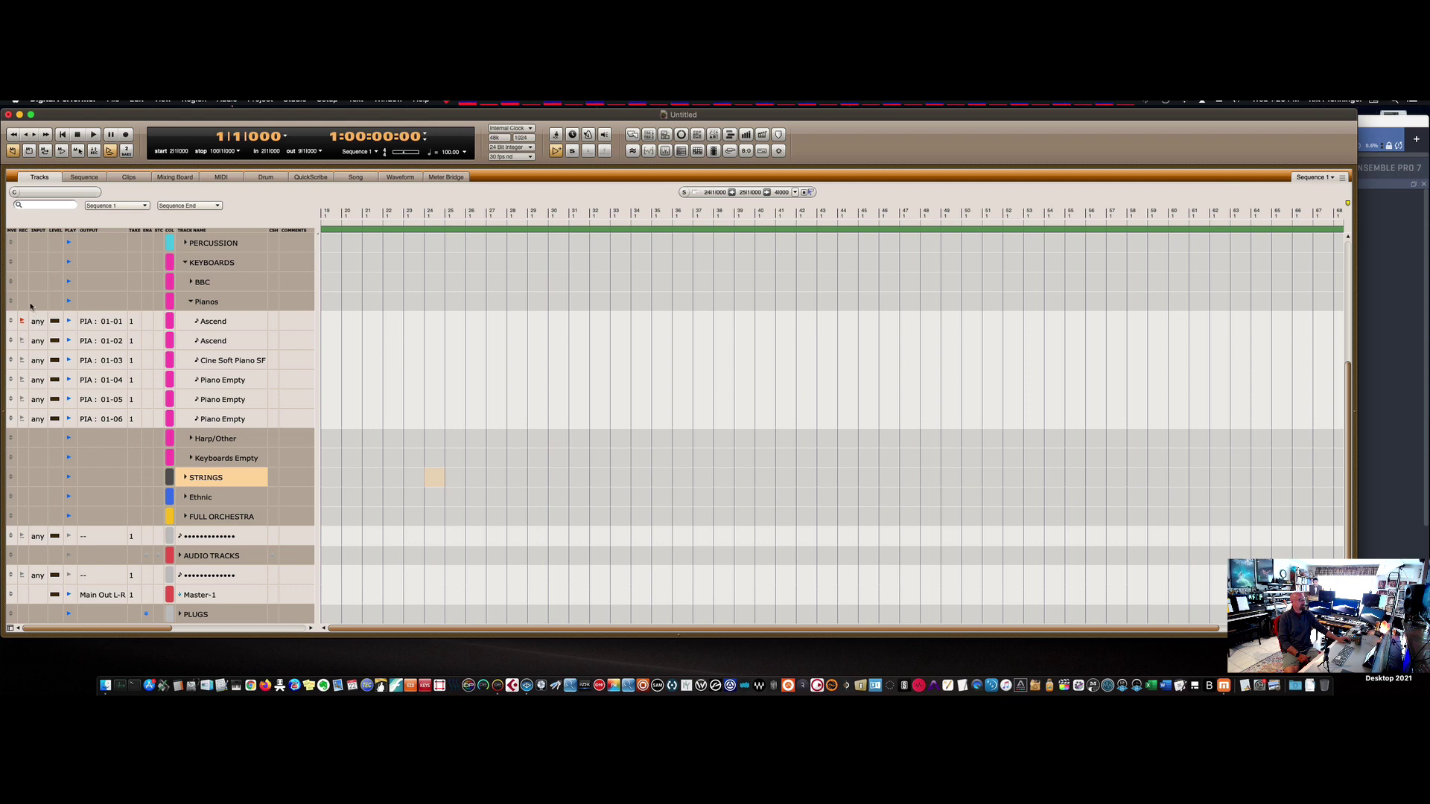
left_click(20, 116)
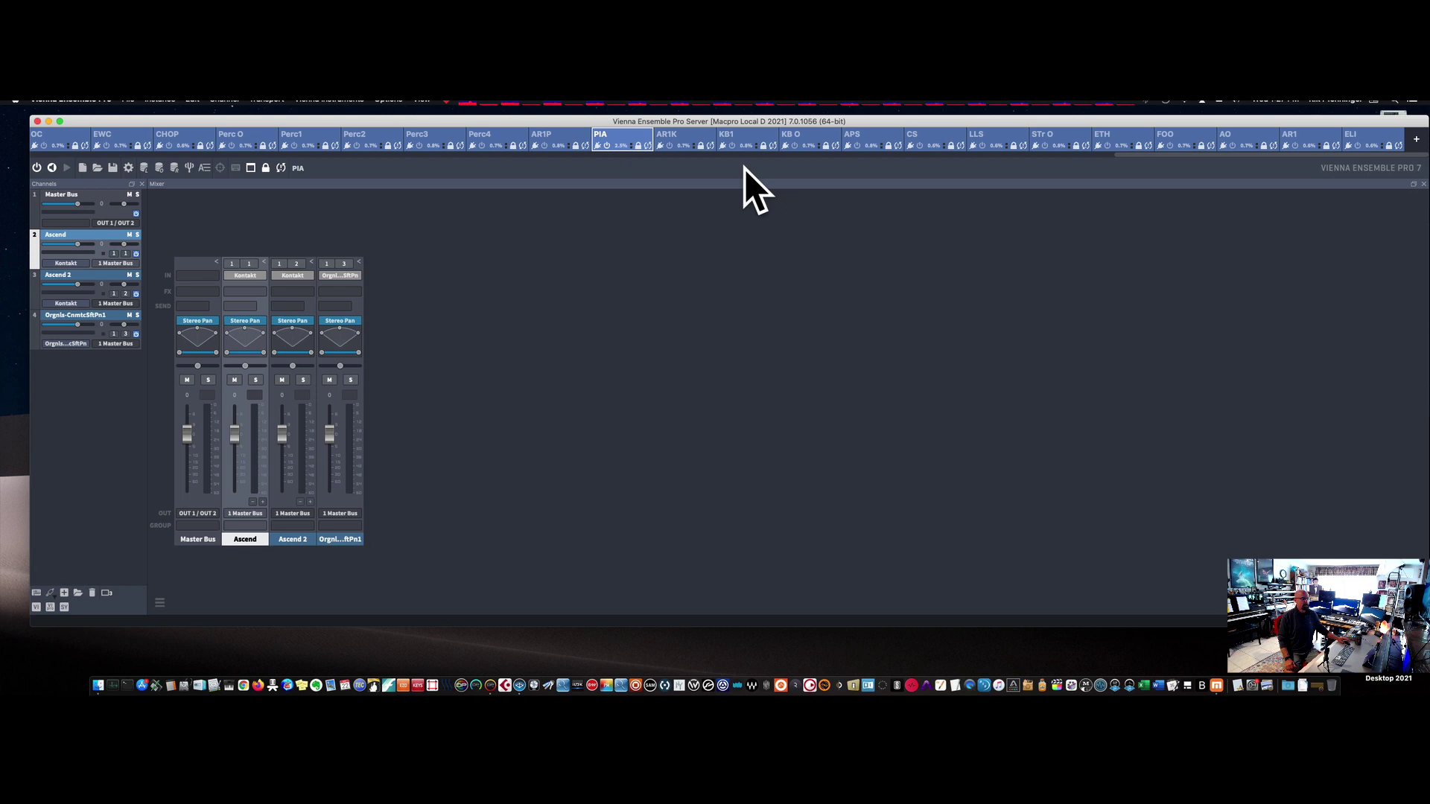
Step: Save the server project as 'untitled' in the Desktop's Untitled Project folder
left_click(126, 100)
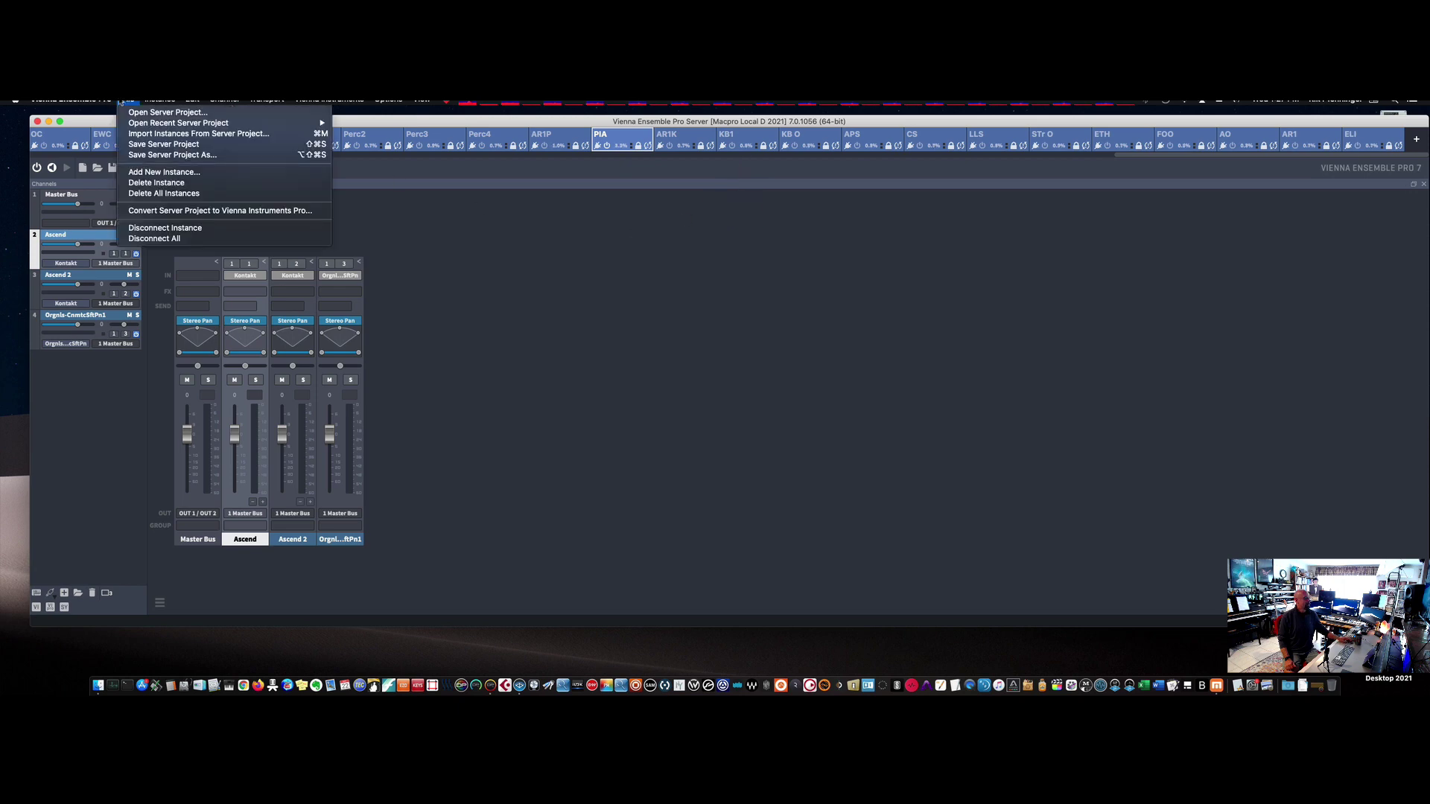
left_click(156, 155)
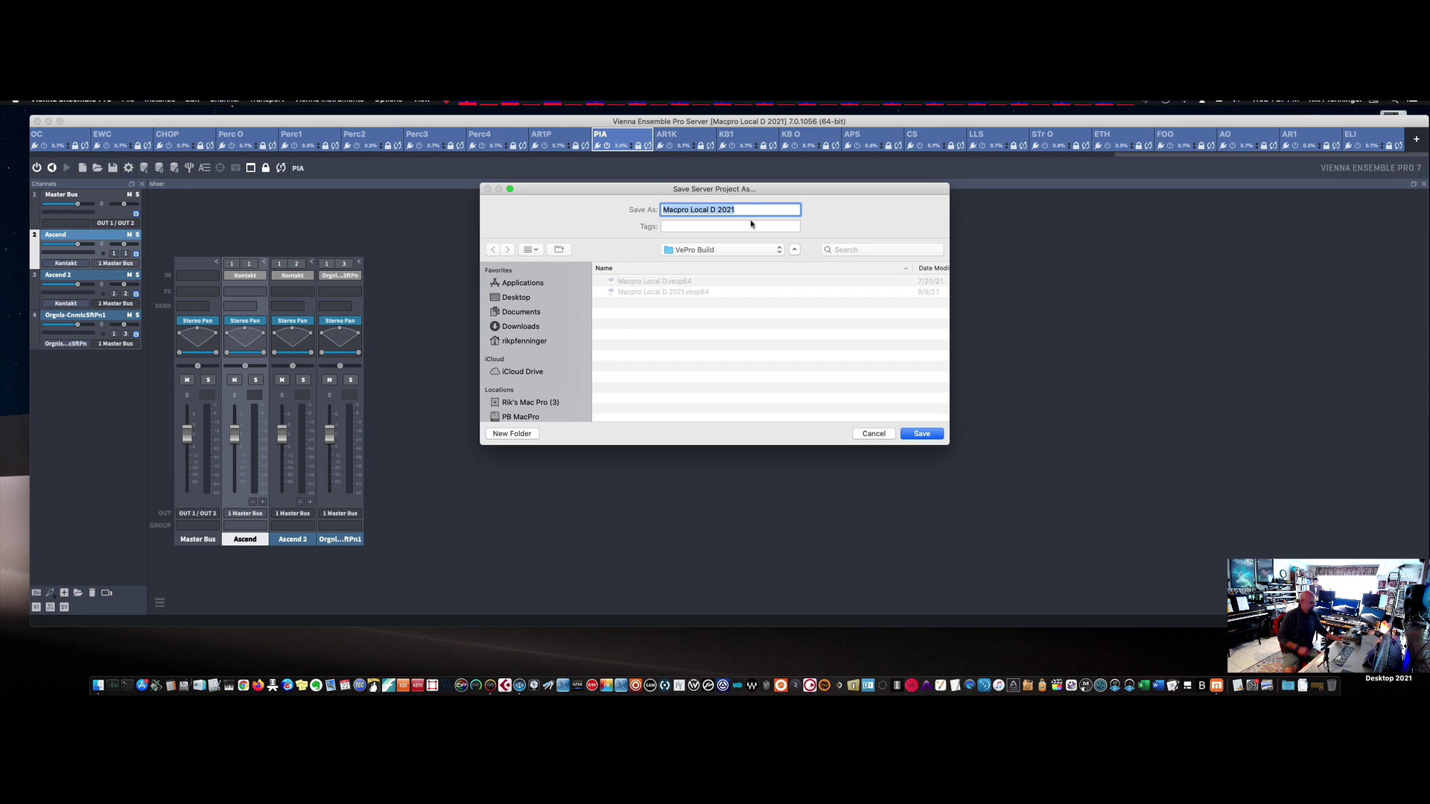
type("untit")
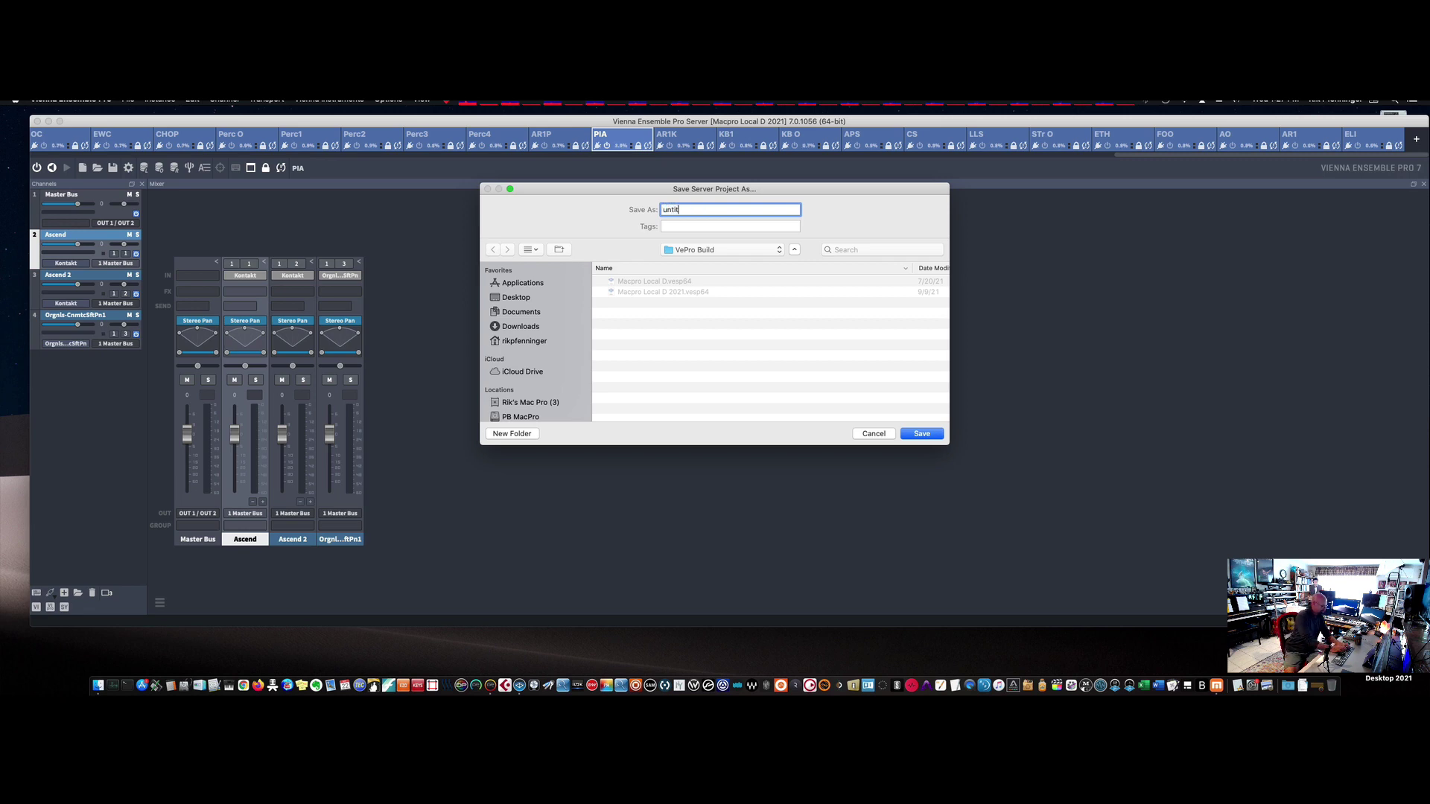
type("led")
left_click(516, 297)
double_click(631, 282)
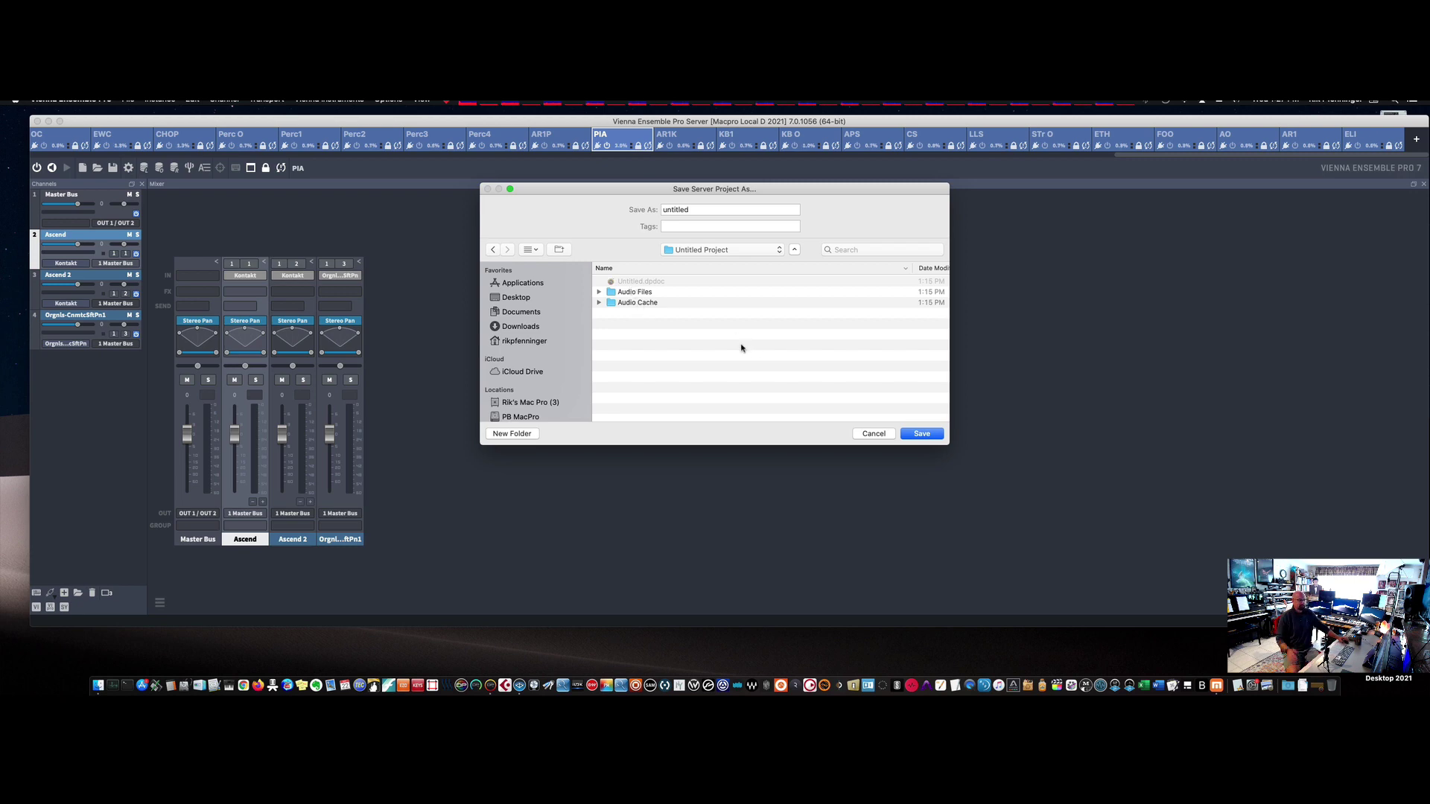
left_click(922, 435)
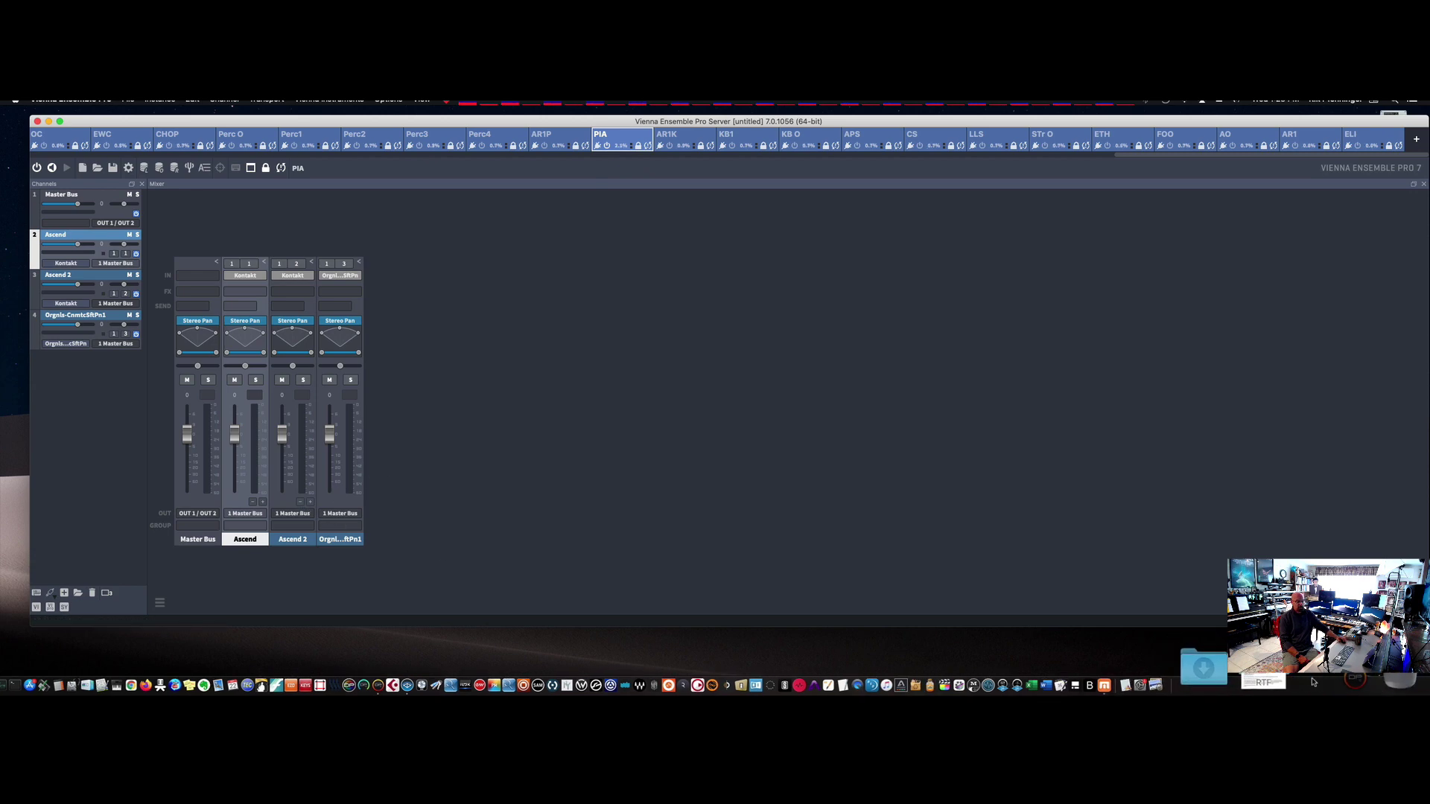
Step: In Digital Performer, collapse KEYBOARDS, expand STRINGS and Aperture Strings SF, then minimize it
left_click(1311, 684)
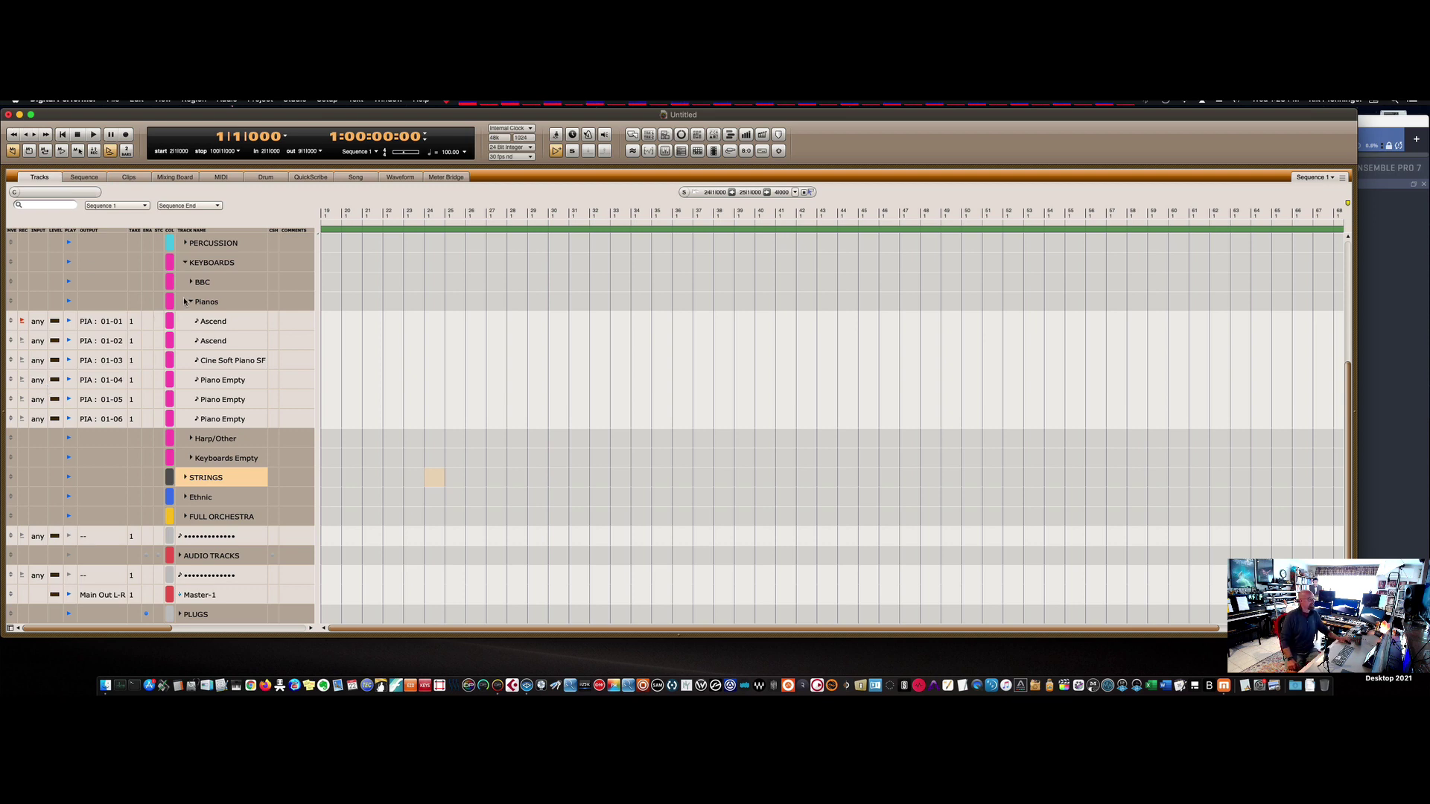
left_click(186, 264)
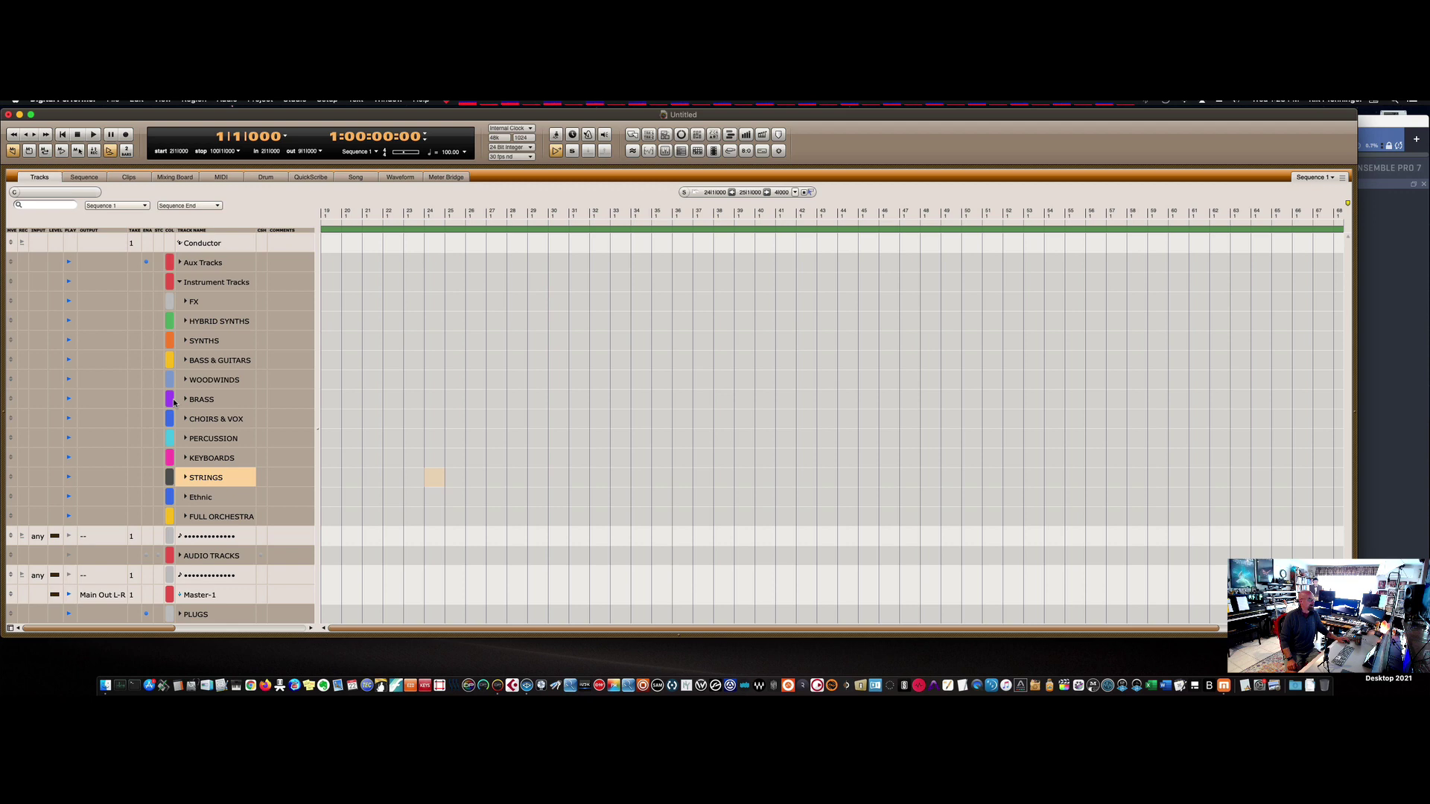
left_click(186, 479)
scroll(191, 421, "down", 2)
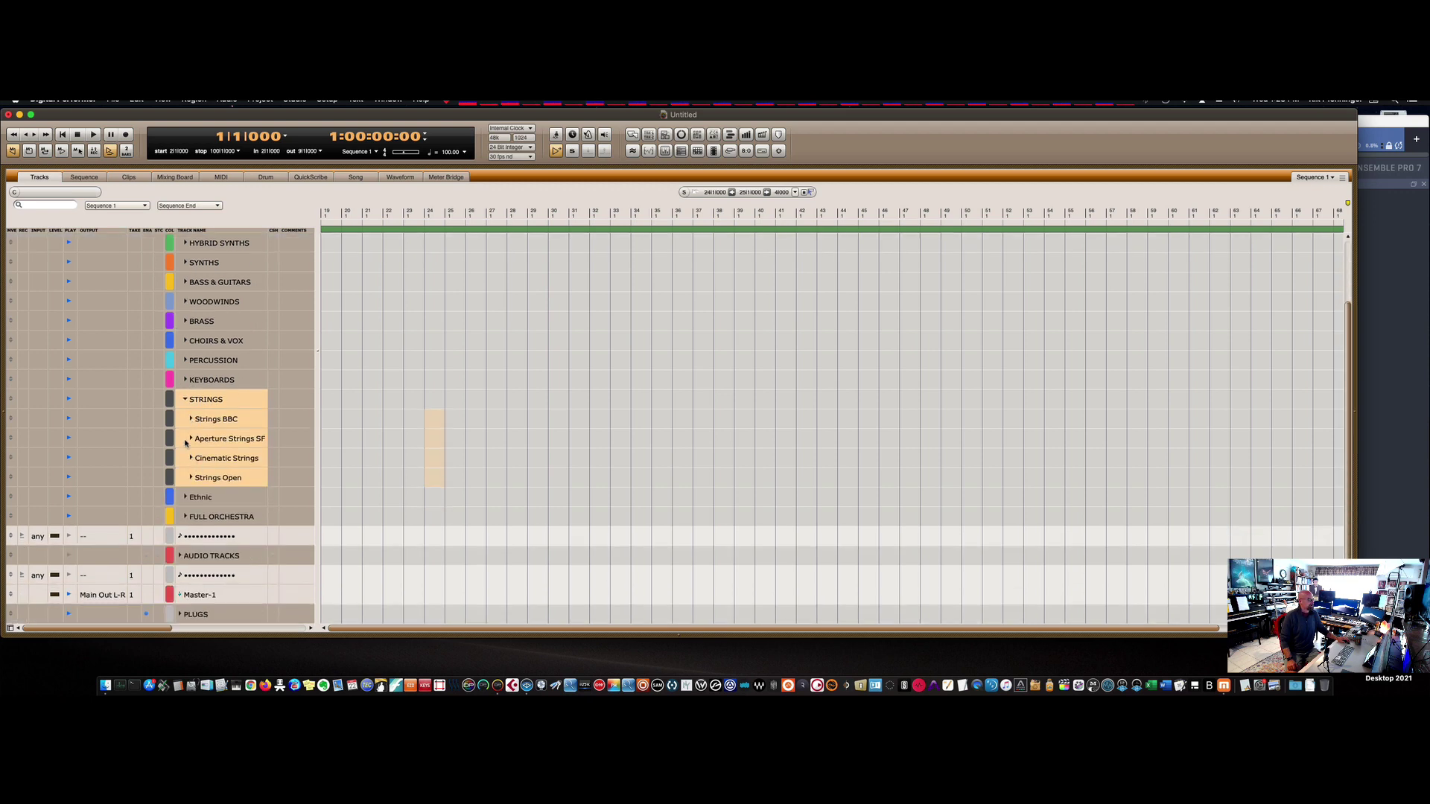
left_click(191, 439)
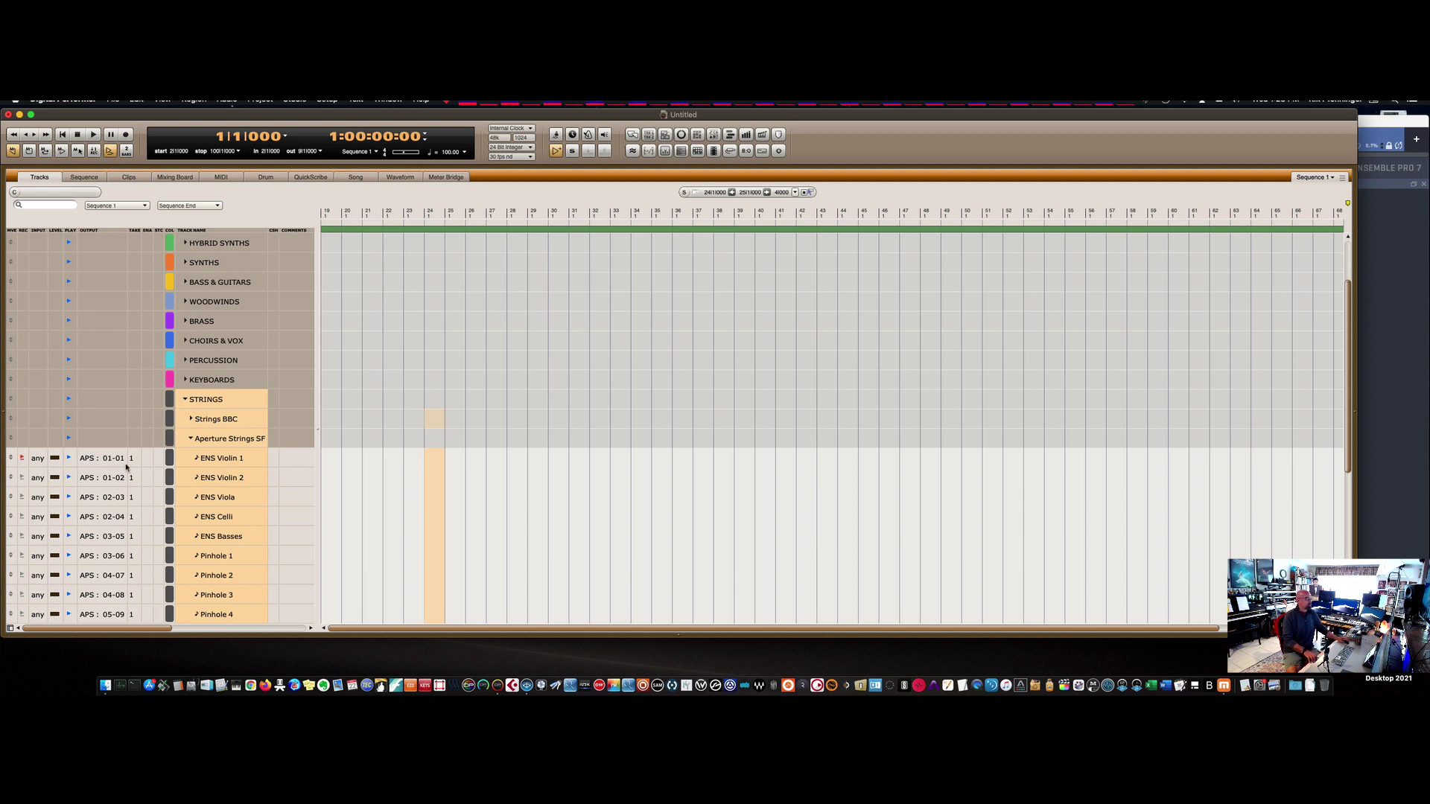
left_click(19, 114)
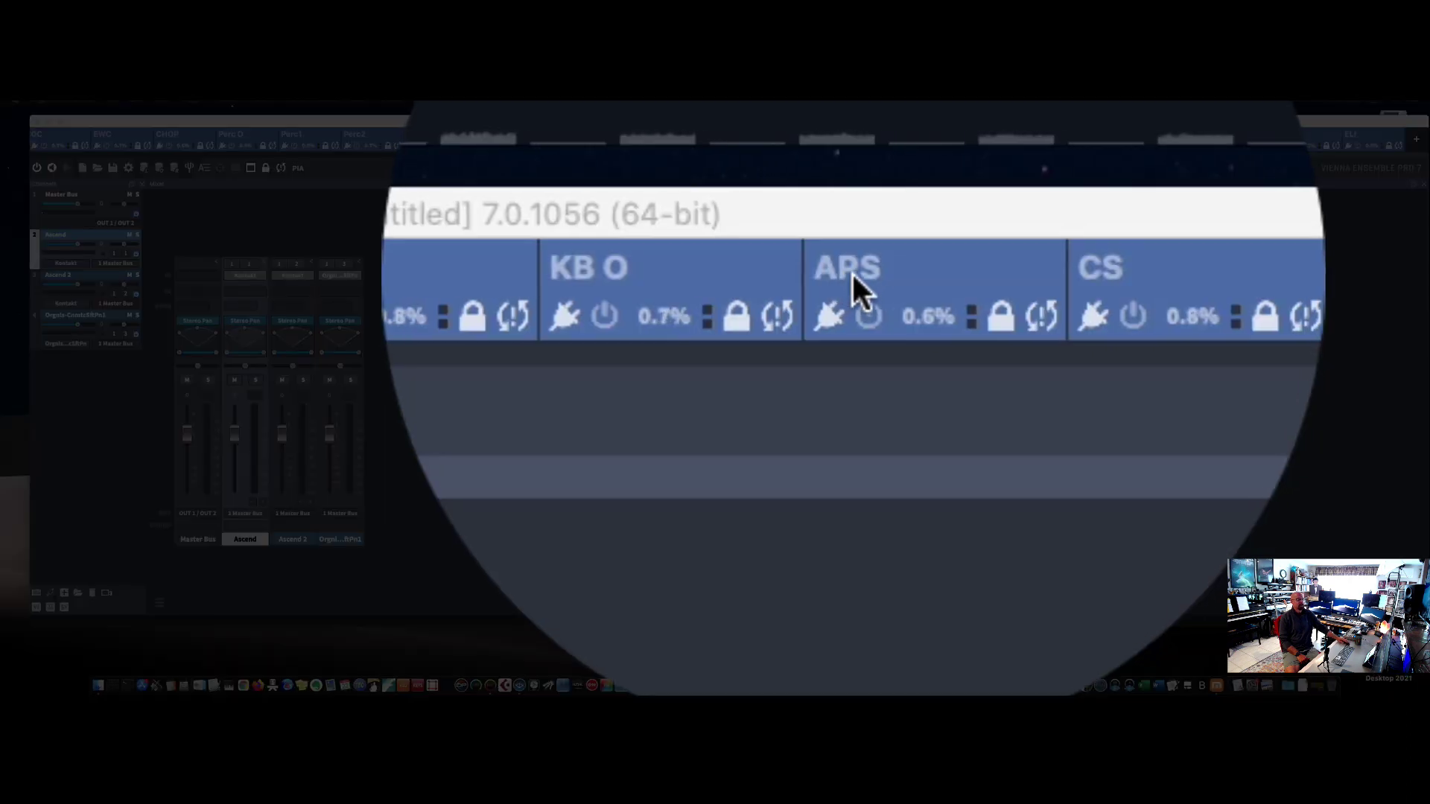
Step: Switch to the APS instance and select its Kontakt 1 channel
left_click(867, 139)
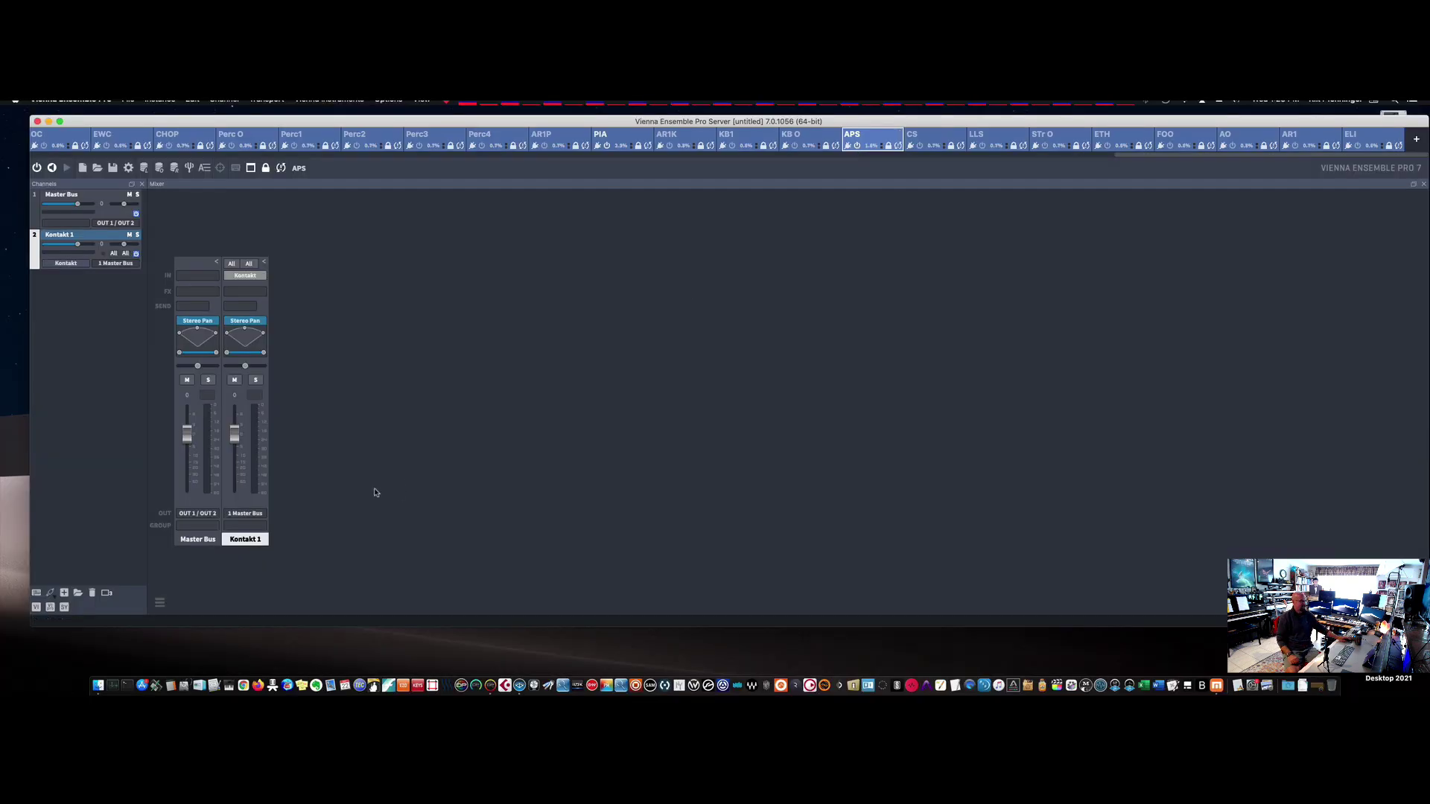
left_click(238, 539)
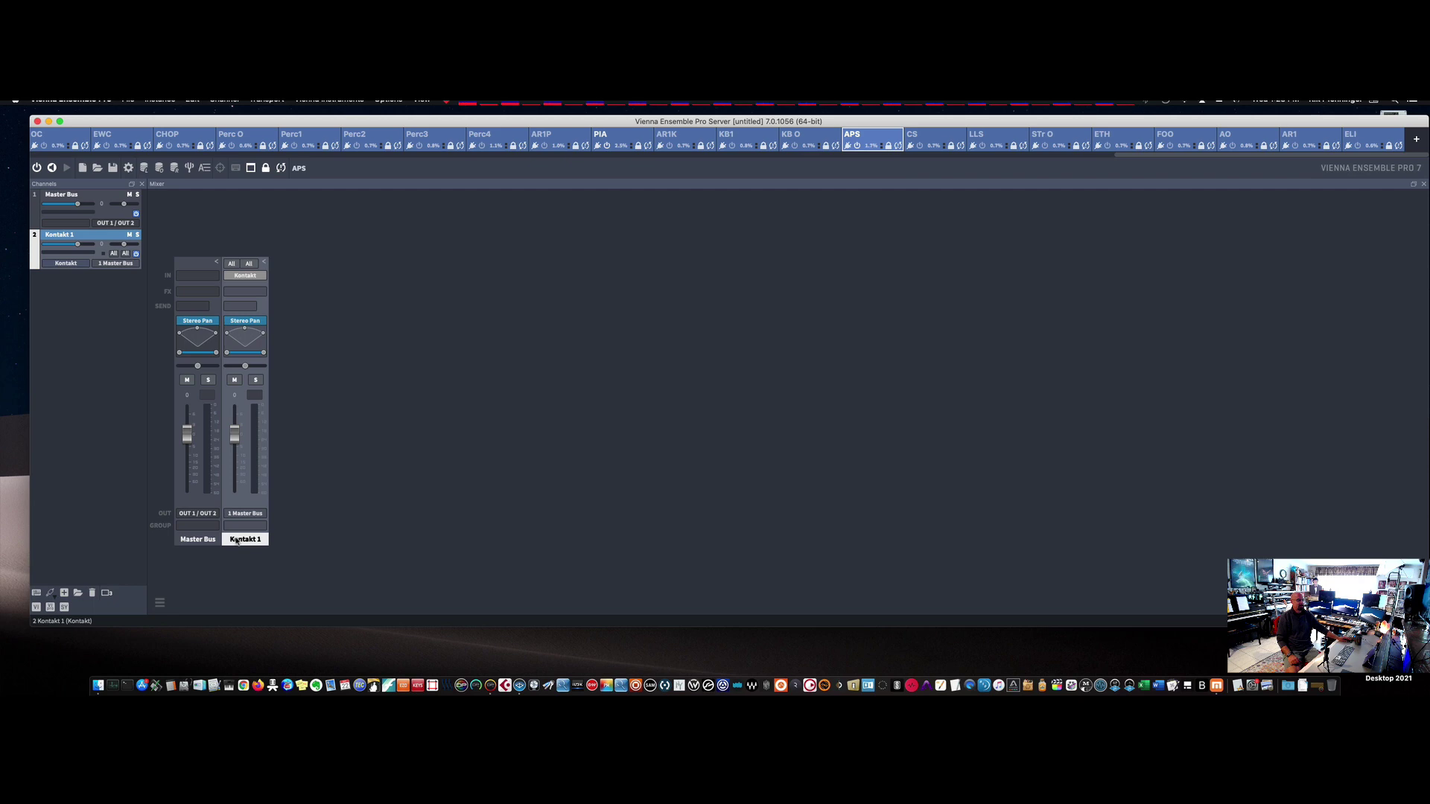
Step: Open the APS Kontakt 1 editor and briefly expand the first Aperture Ensemble panel
double_click(237, 539)
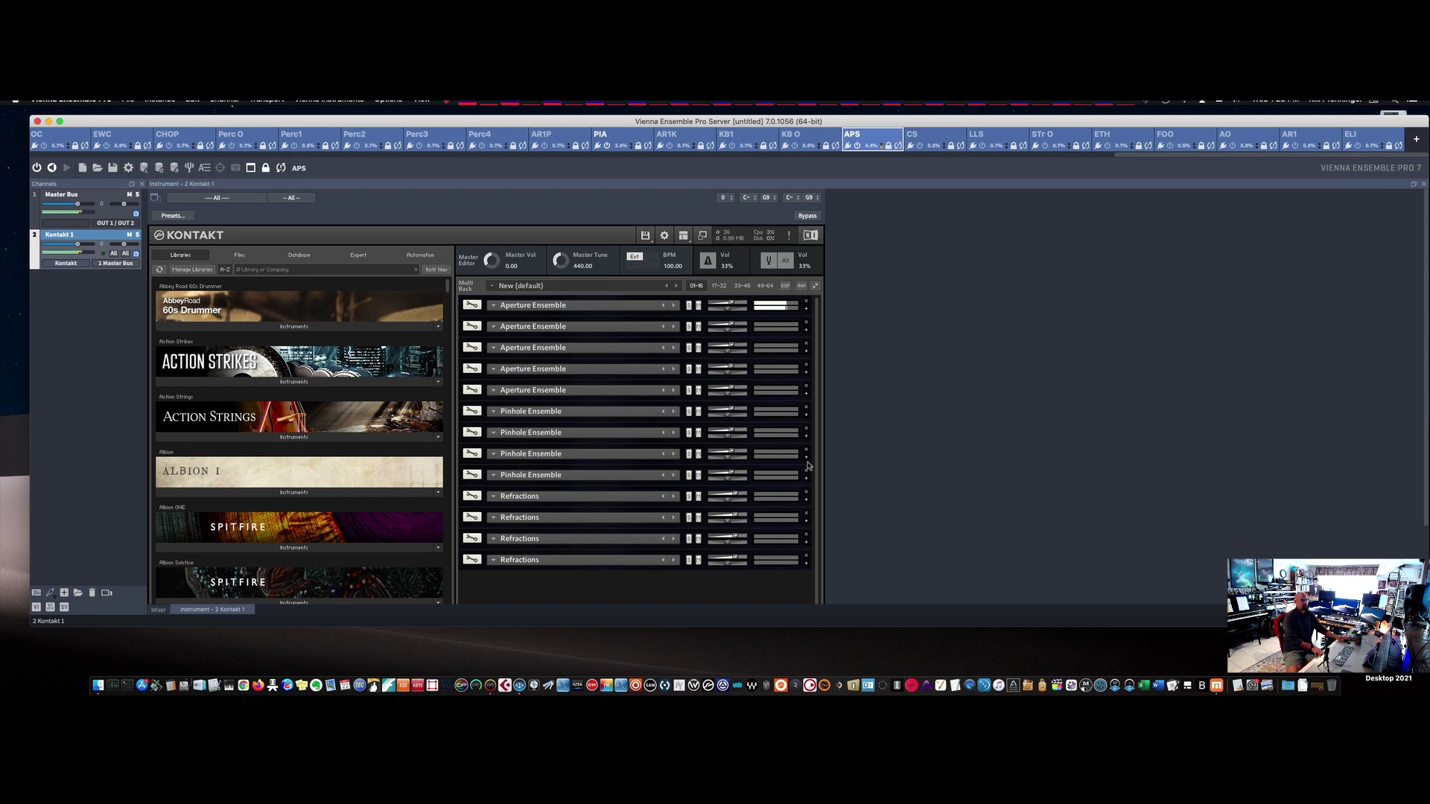
left_click(804, 312)
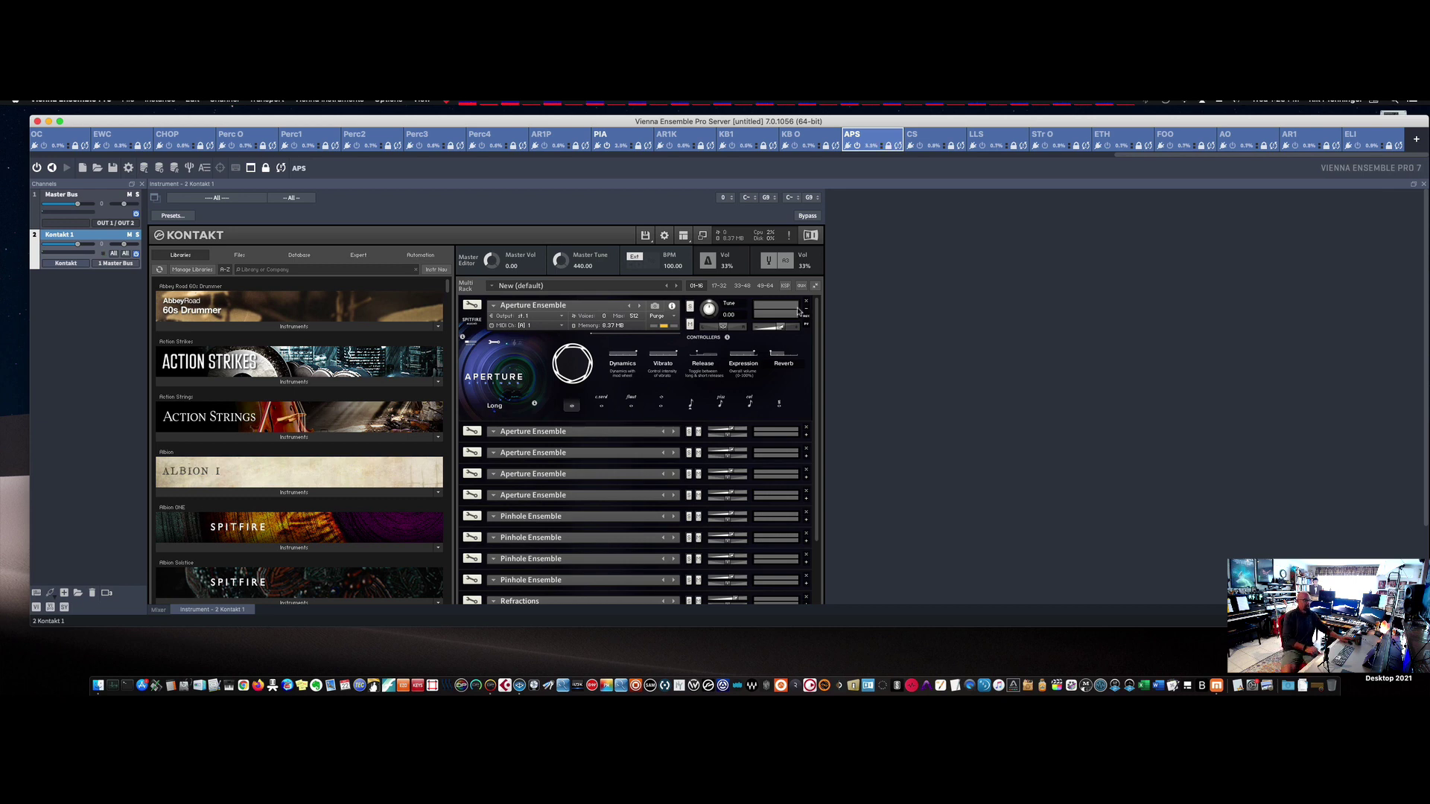
left_click(807, 312)
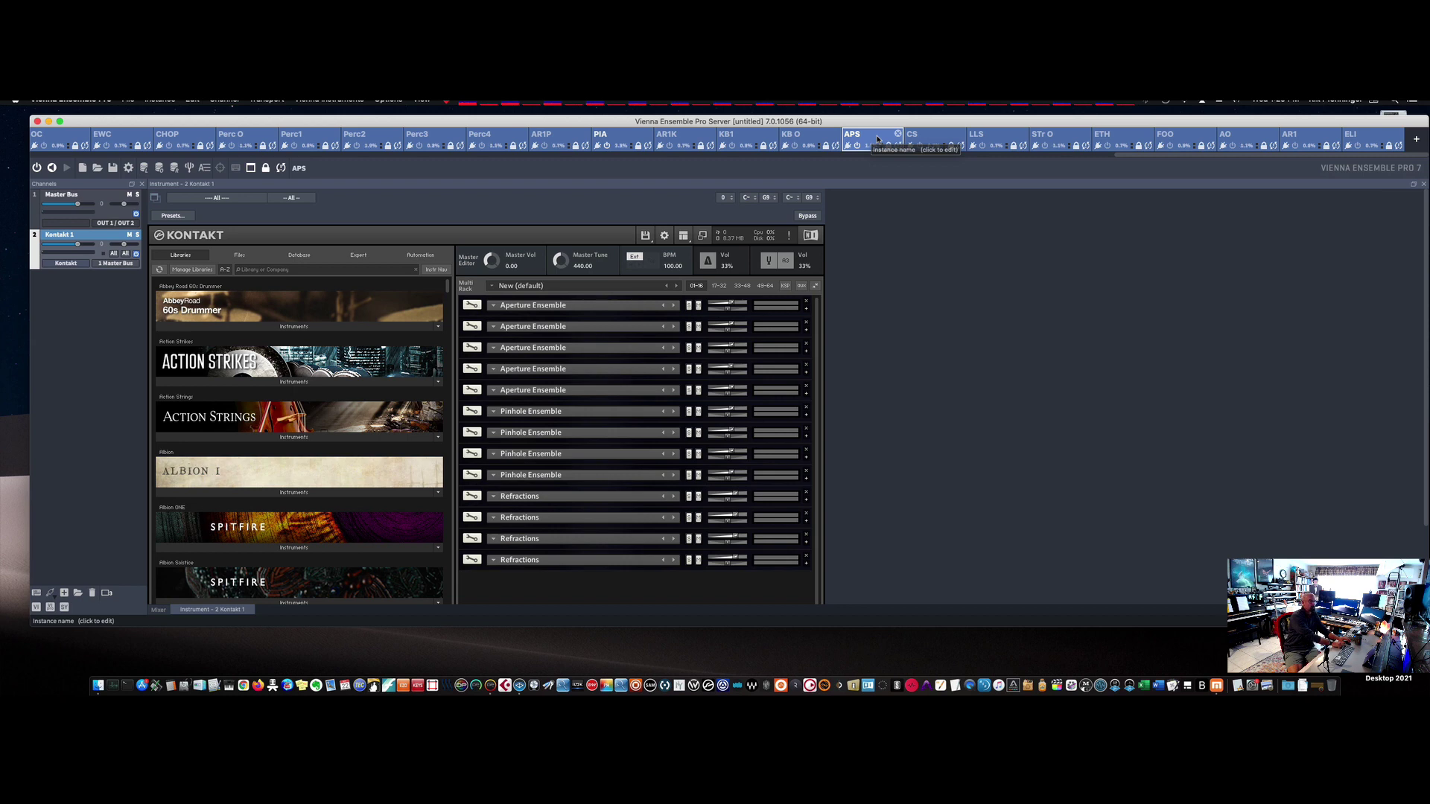
Step: Colour the APS instance tab yellow
right_click(877, 139)
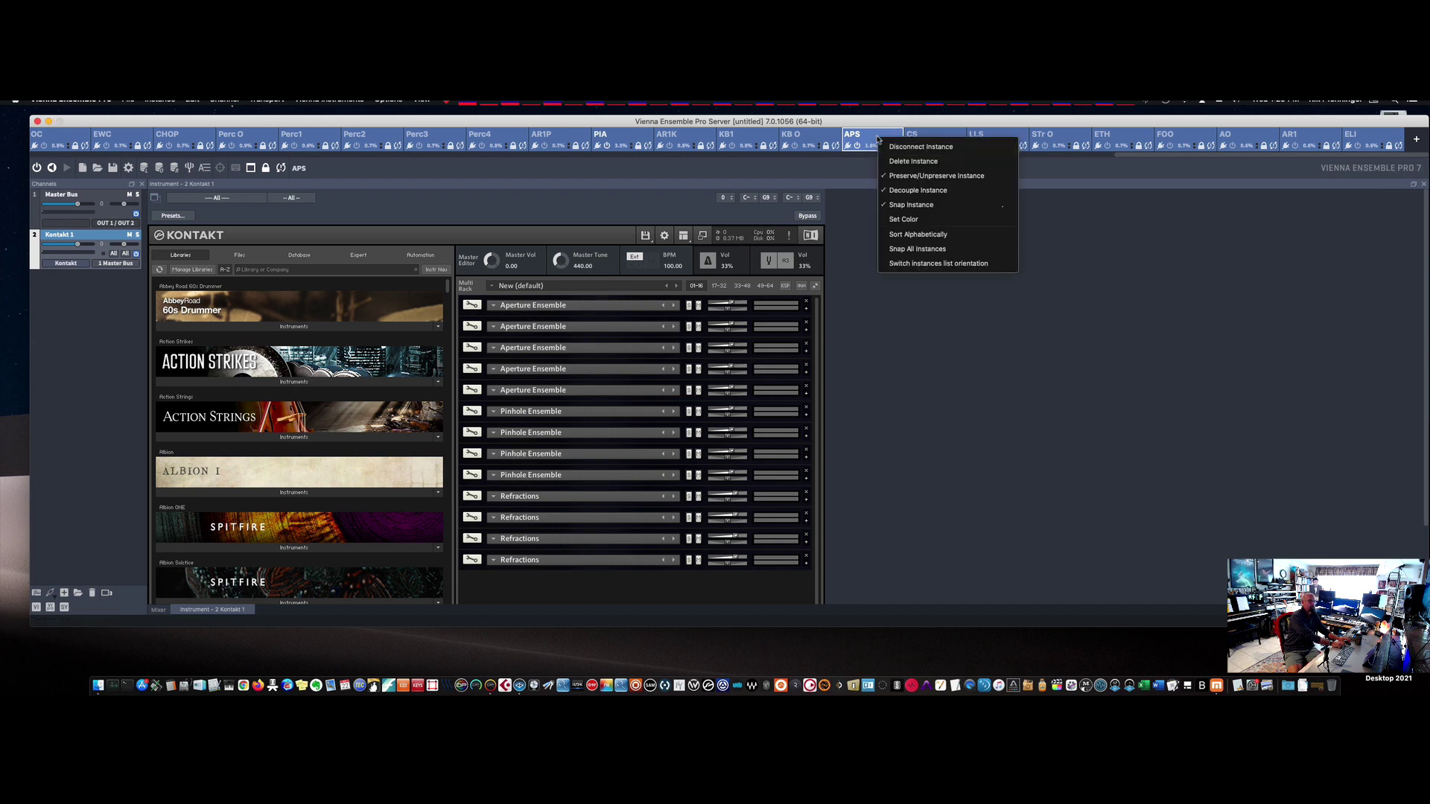
left_click(892, 220)
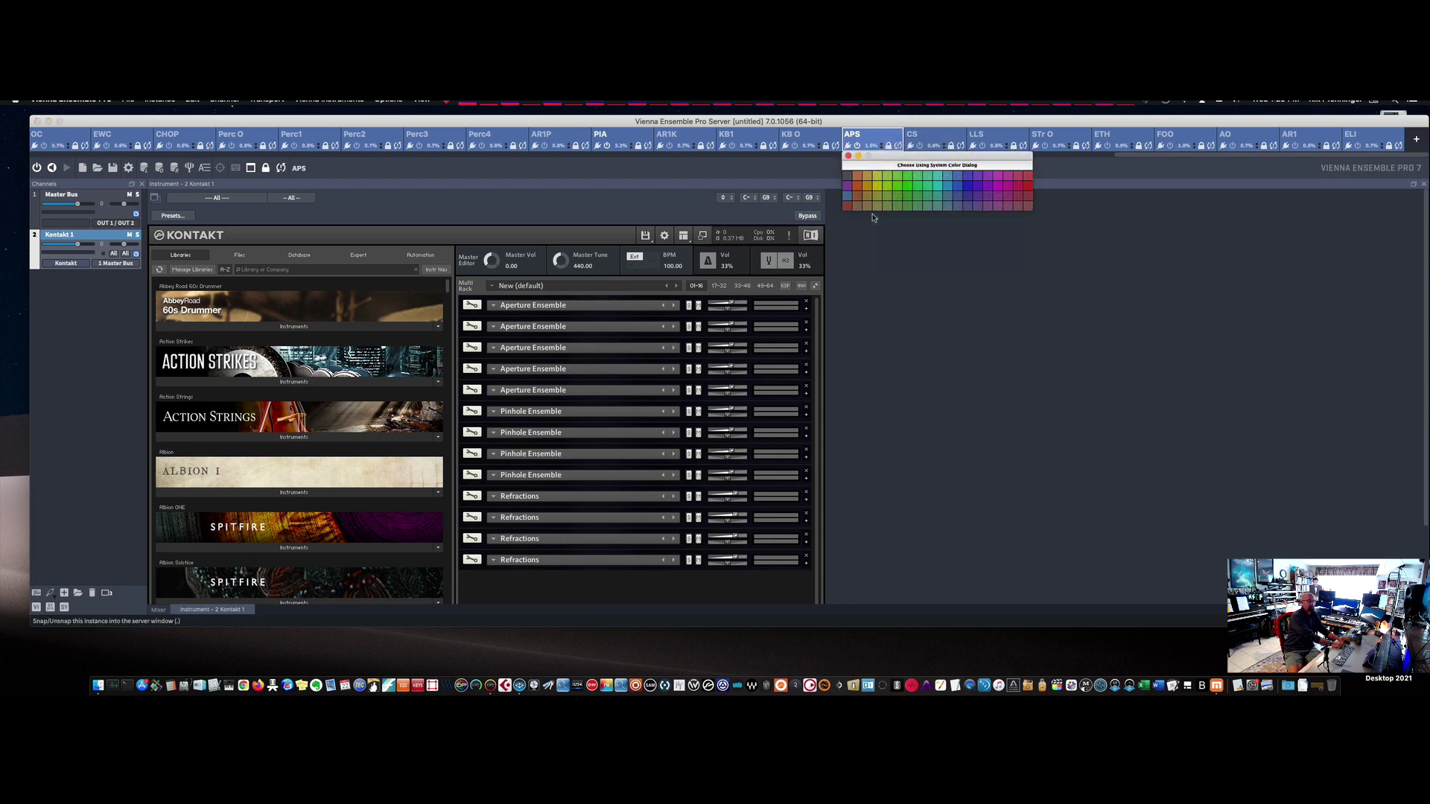
left_click(878, 176)
left_click(931, 269)
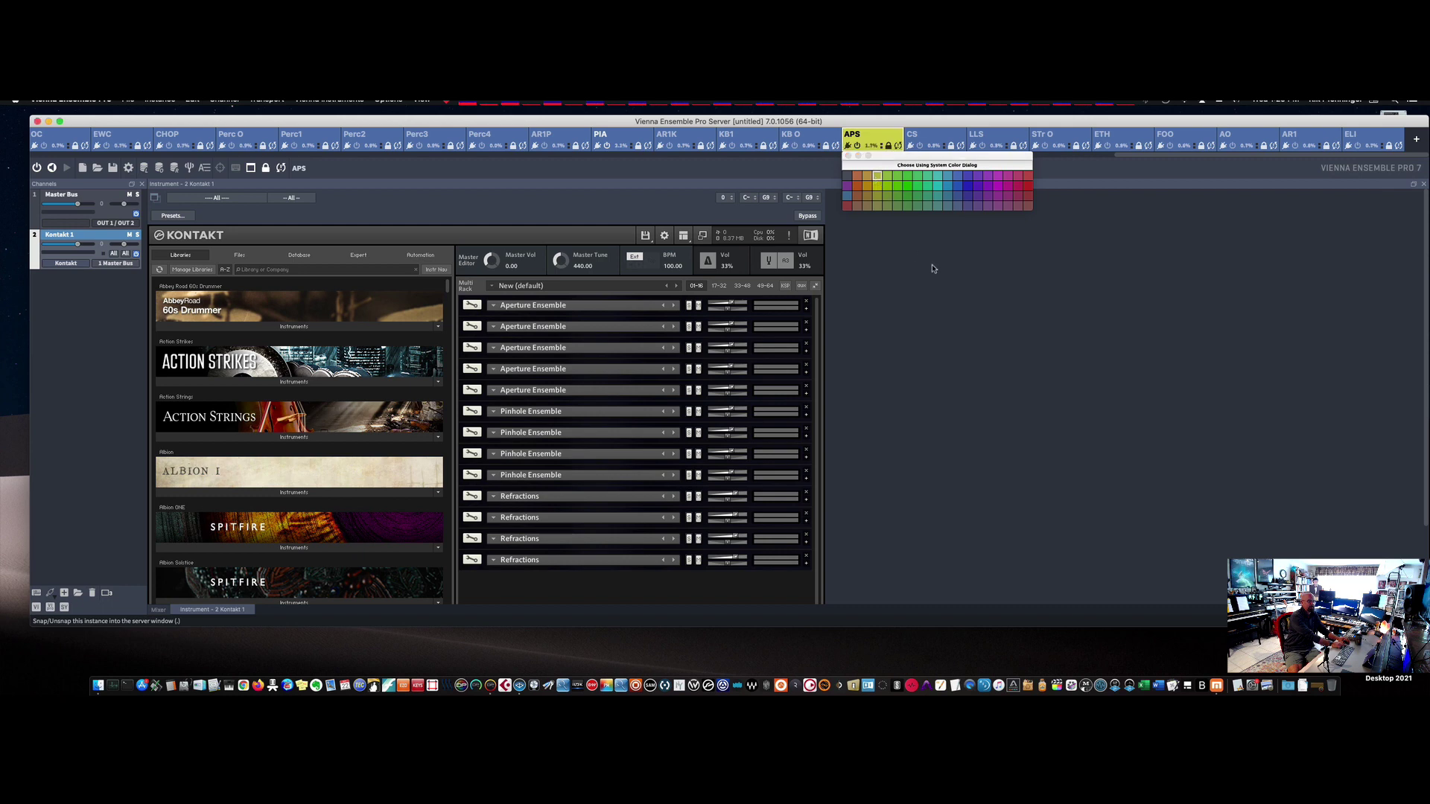
left_click(848, 155)
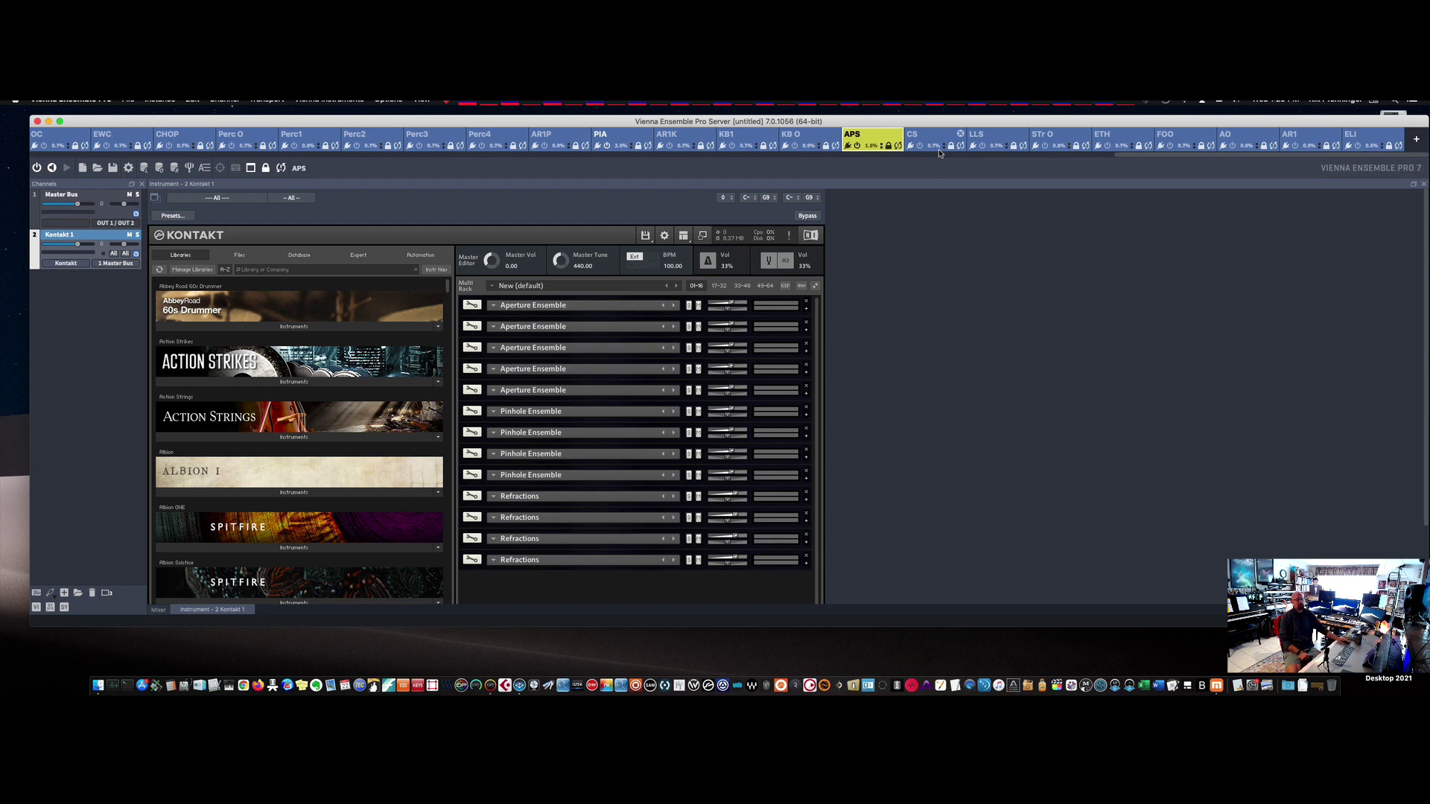
Step: Colour the PIA instance tab yellow to match APS
left_click_drag(1126, 156, 1032, 199)
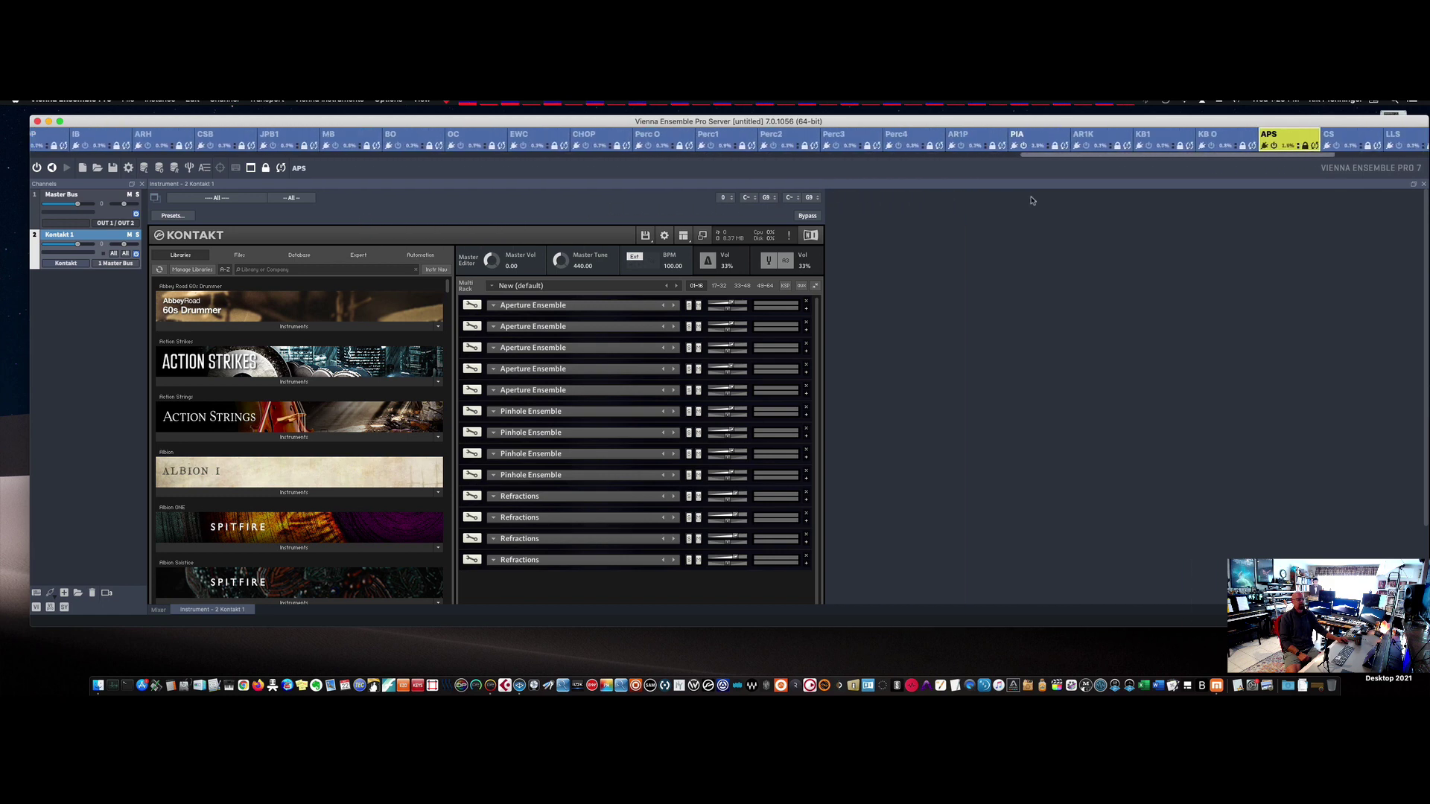
right_click(1043, 135)
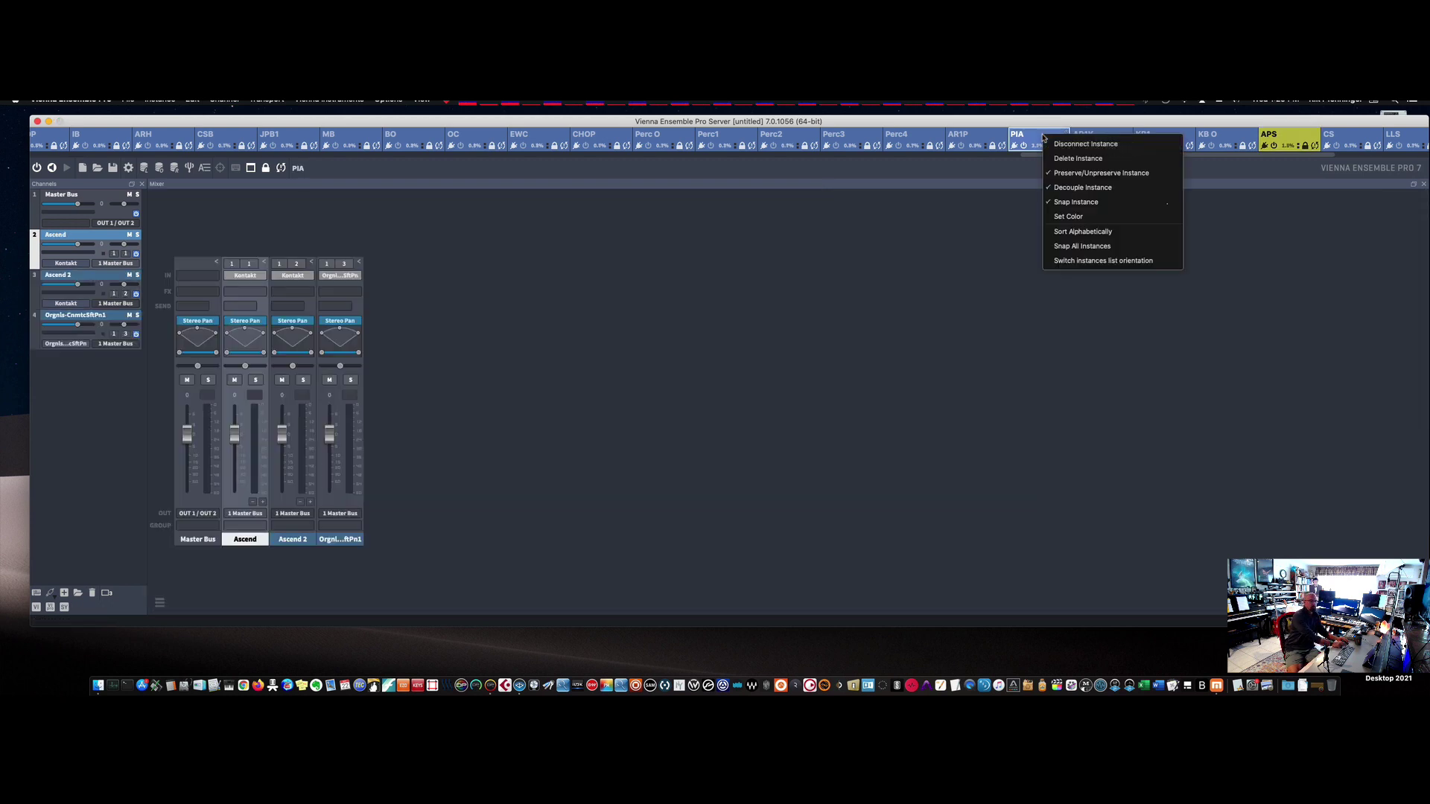
left_click(1068, 217)
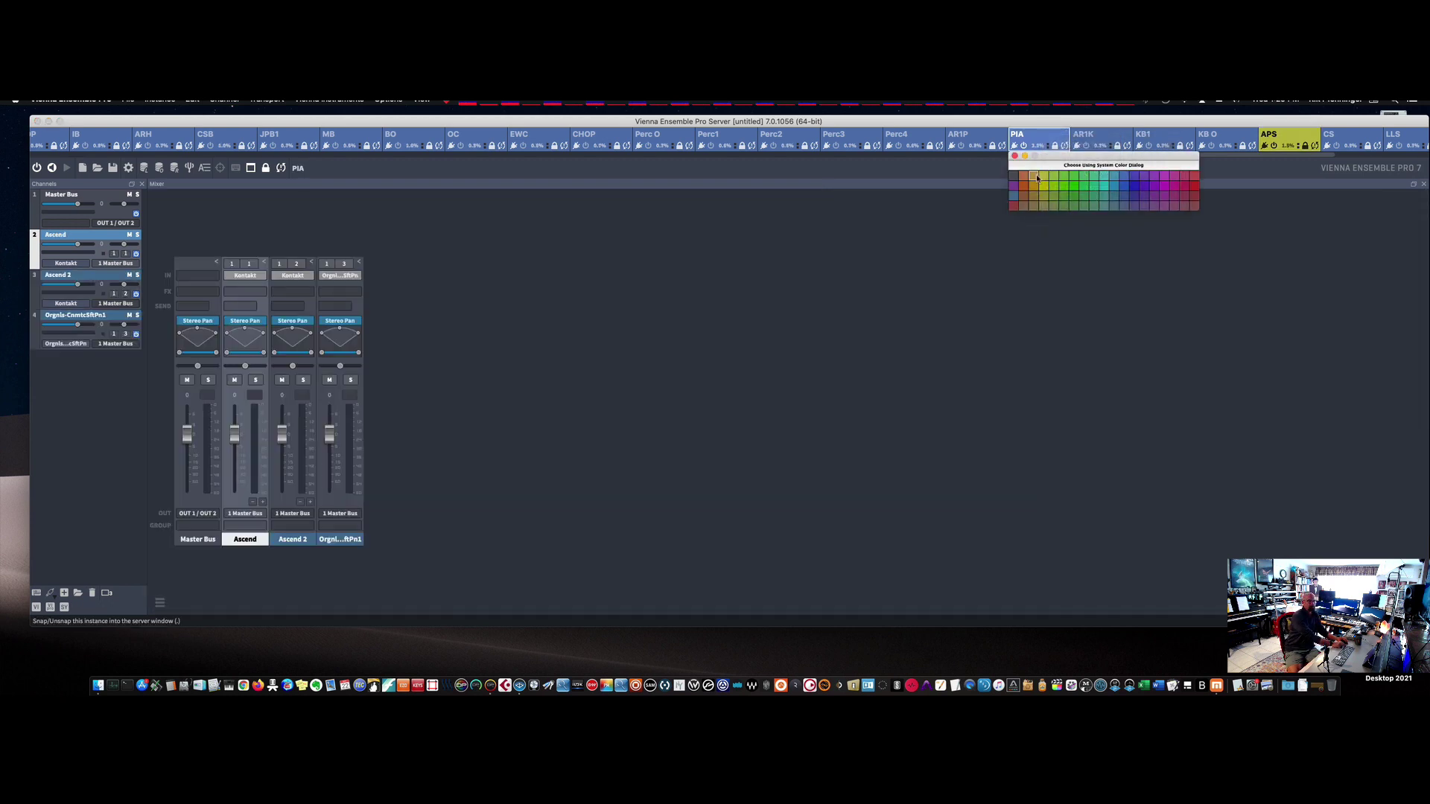
left_click(1043, 176)
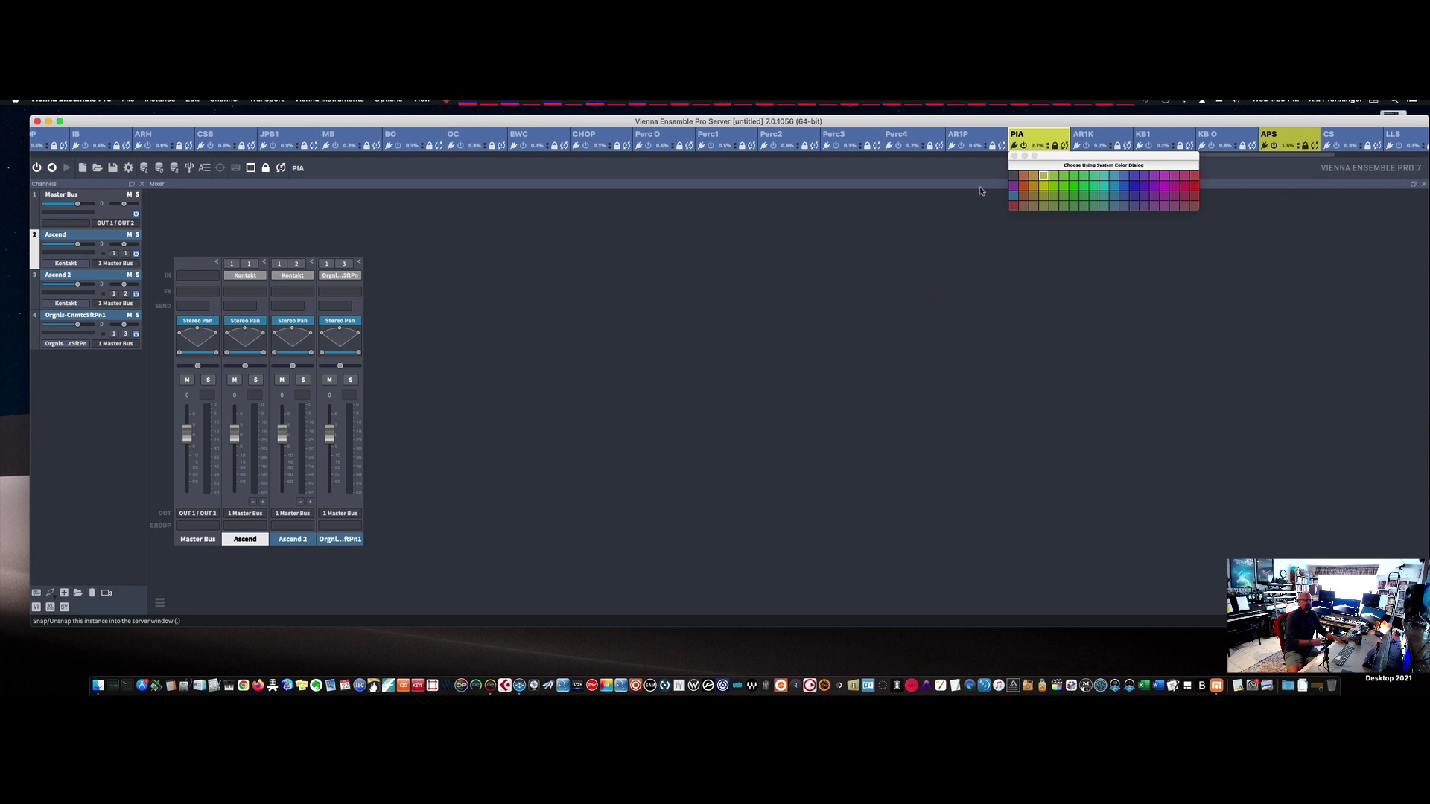
left_click(1014, 157)
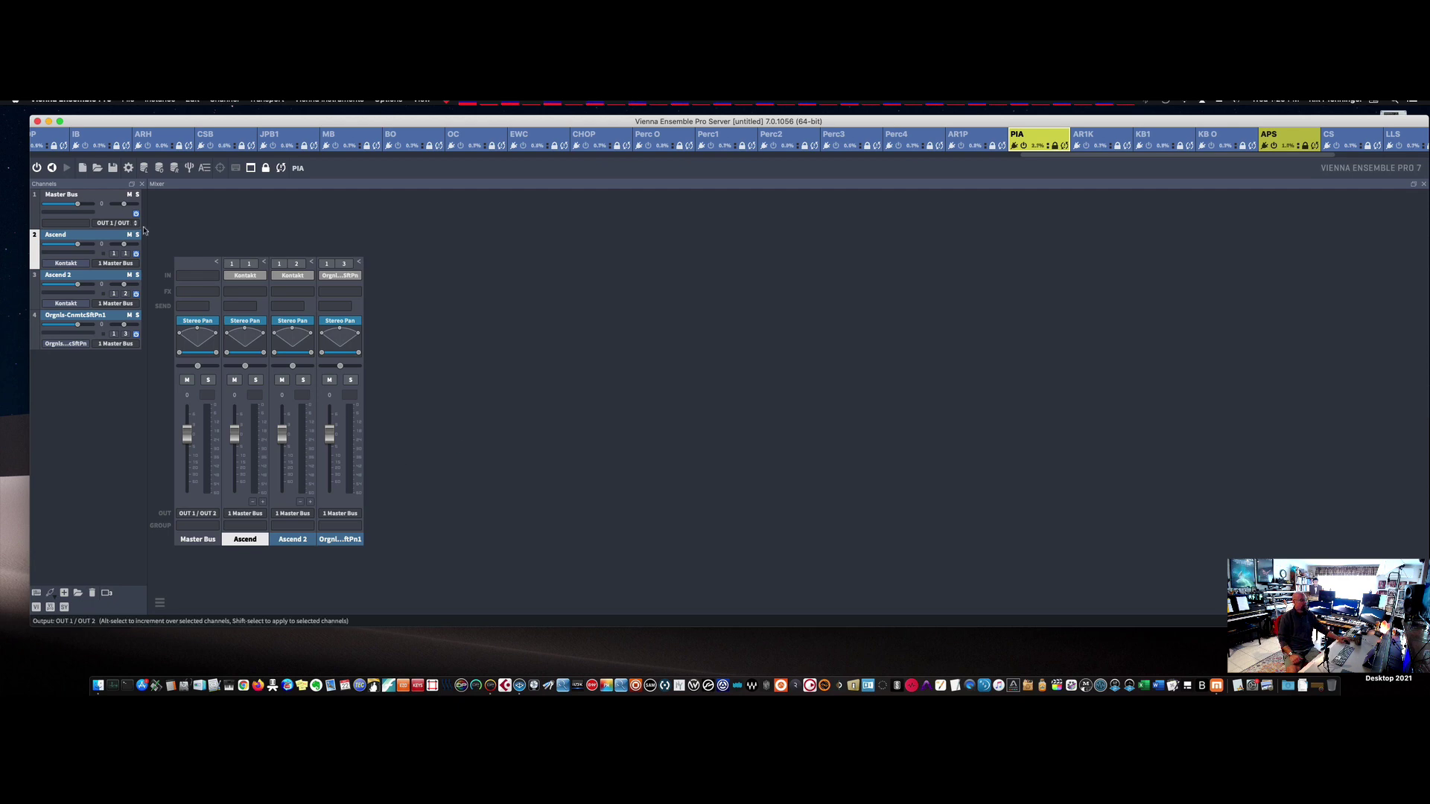
left_click_drag(140, 121, 125, 119)
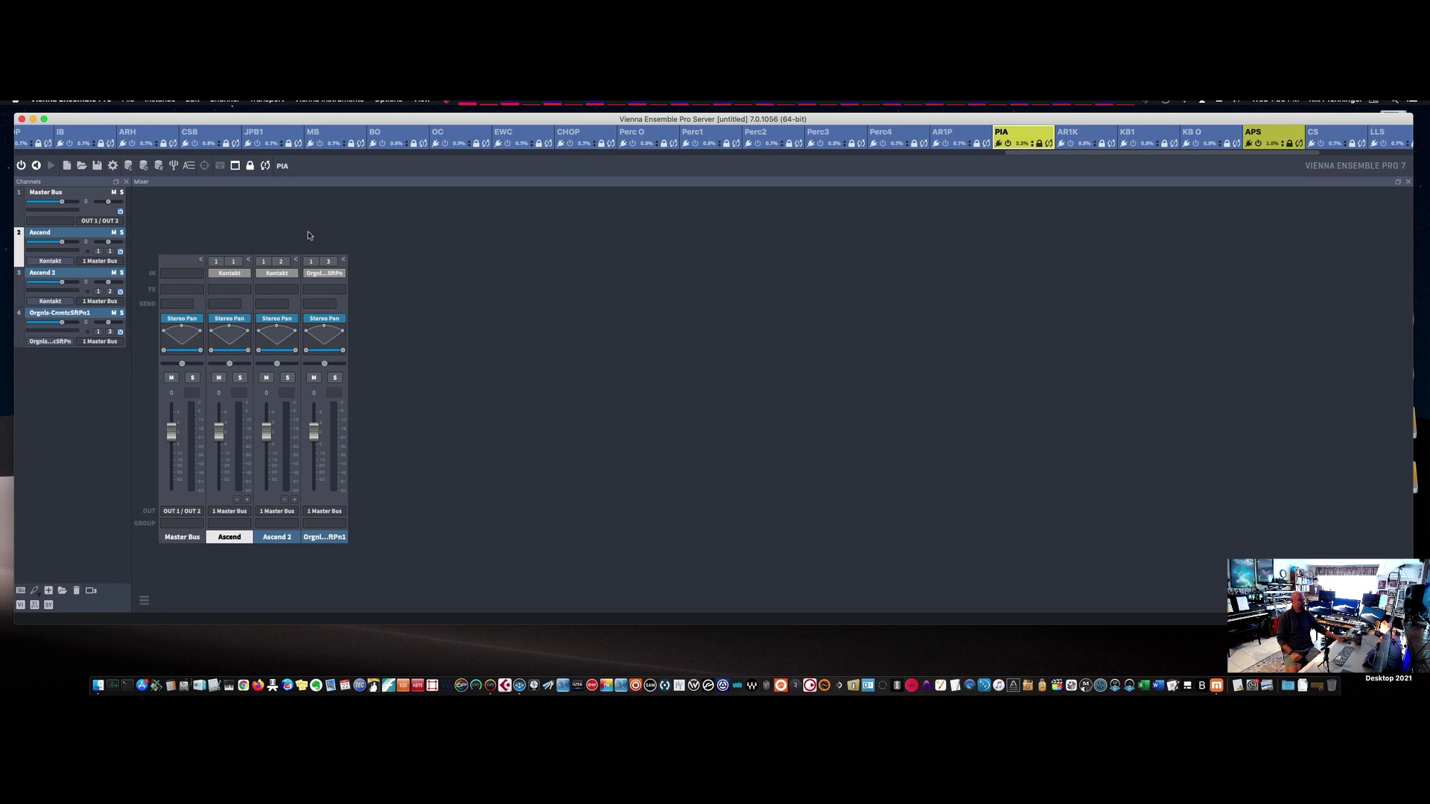
Step: Switch to Digital Performer and collapse the STRINGS and Instrument Tracks folders
left_click(33, 121)
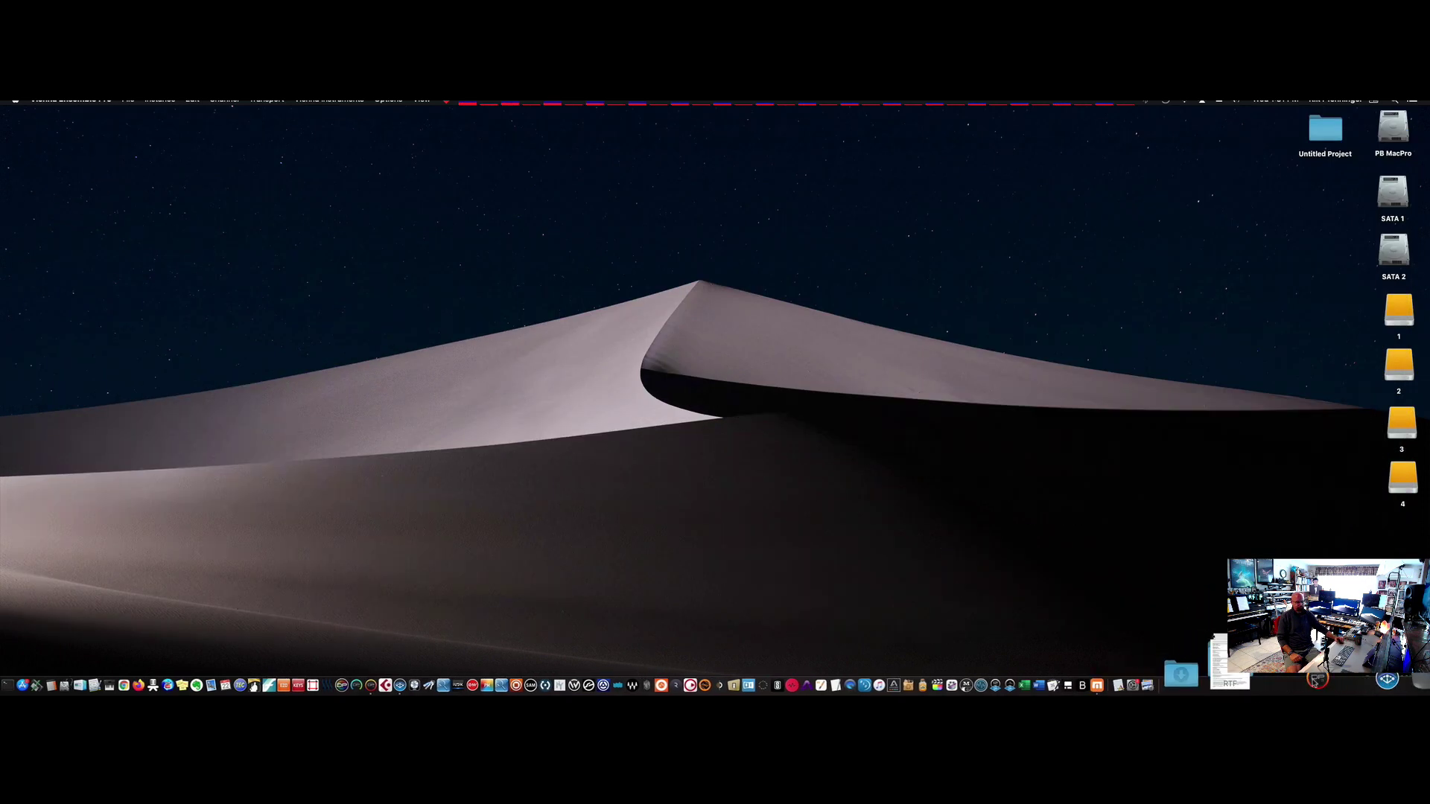
left_click(1176, 660)
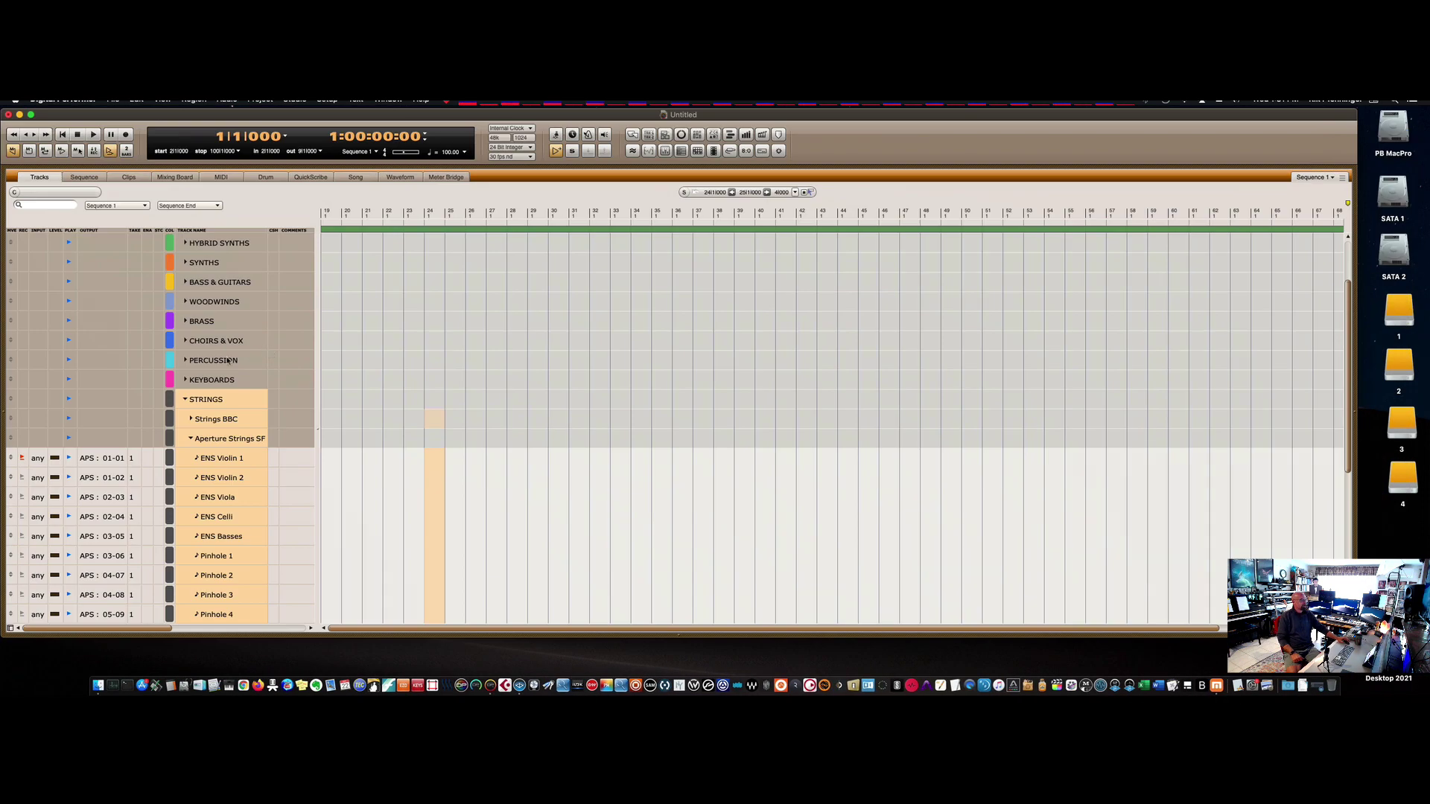
left_click(185, 399)
left_click(181, 283)
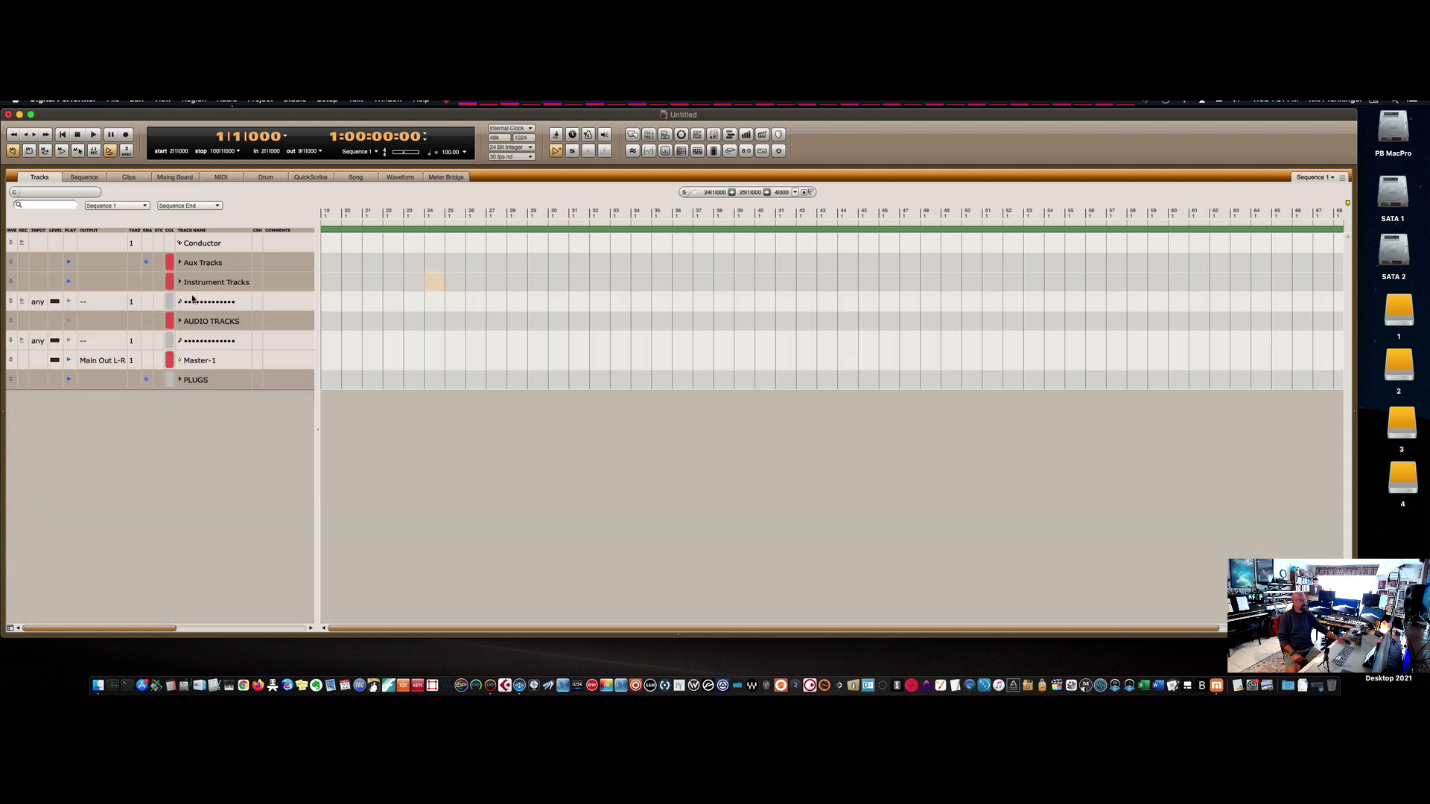
left_click(180, 283)
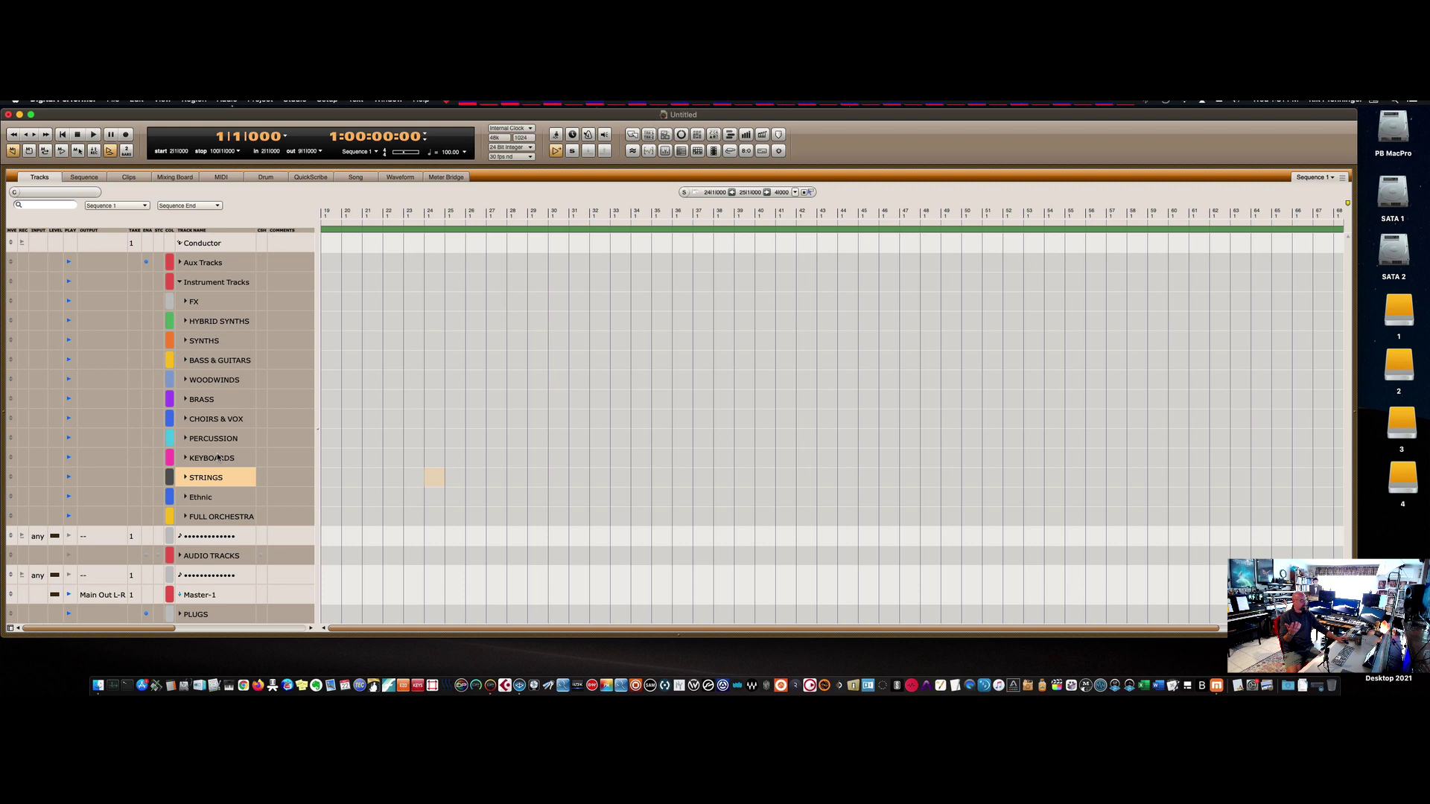
left_click(180, 283)
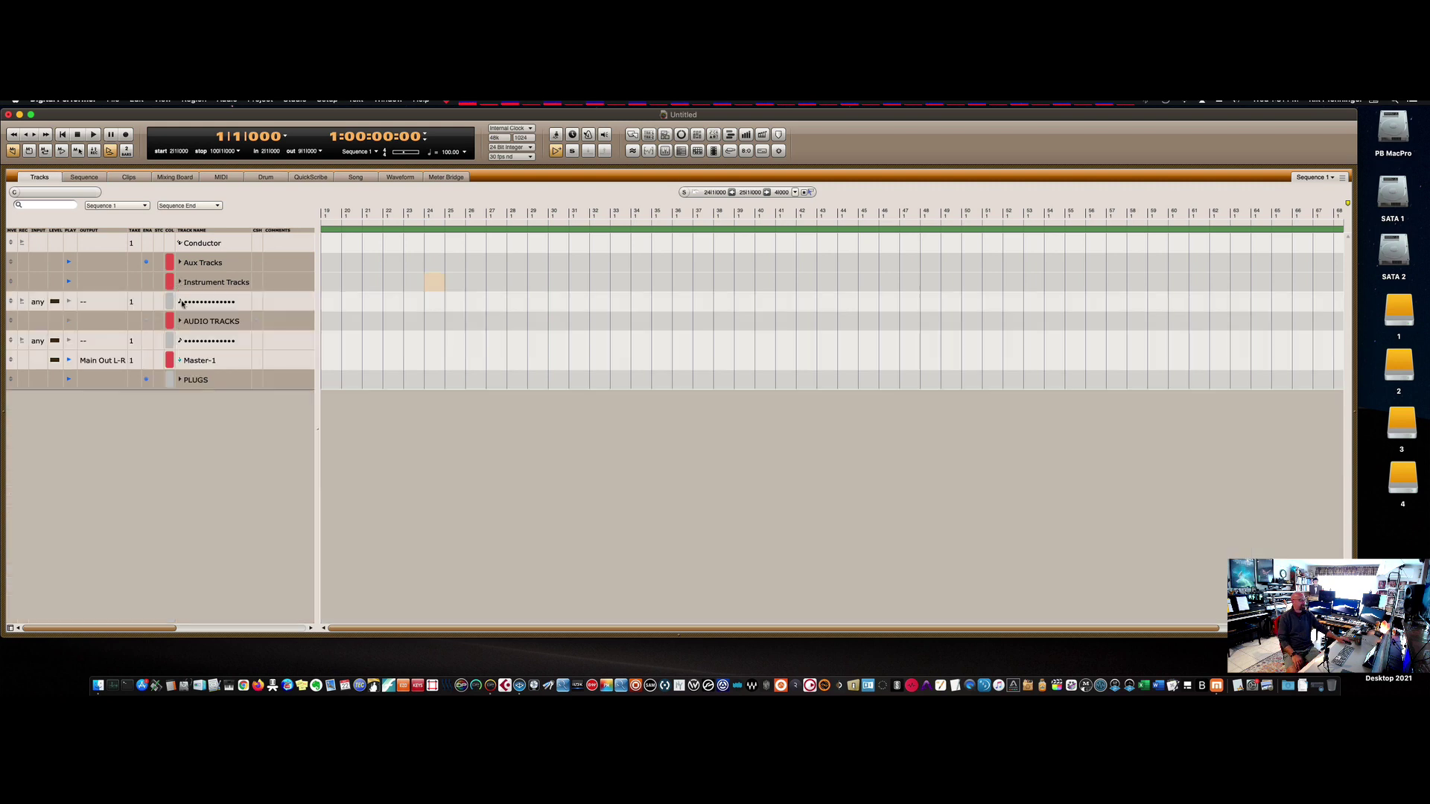
Step: Browse the WOODWINDS tracks inside PLUGS, then collapse WOODWINDS and PLUGS
left_click(180, 381)
scroll(230, 439, "down", 1)
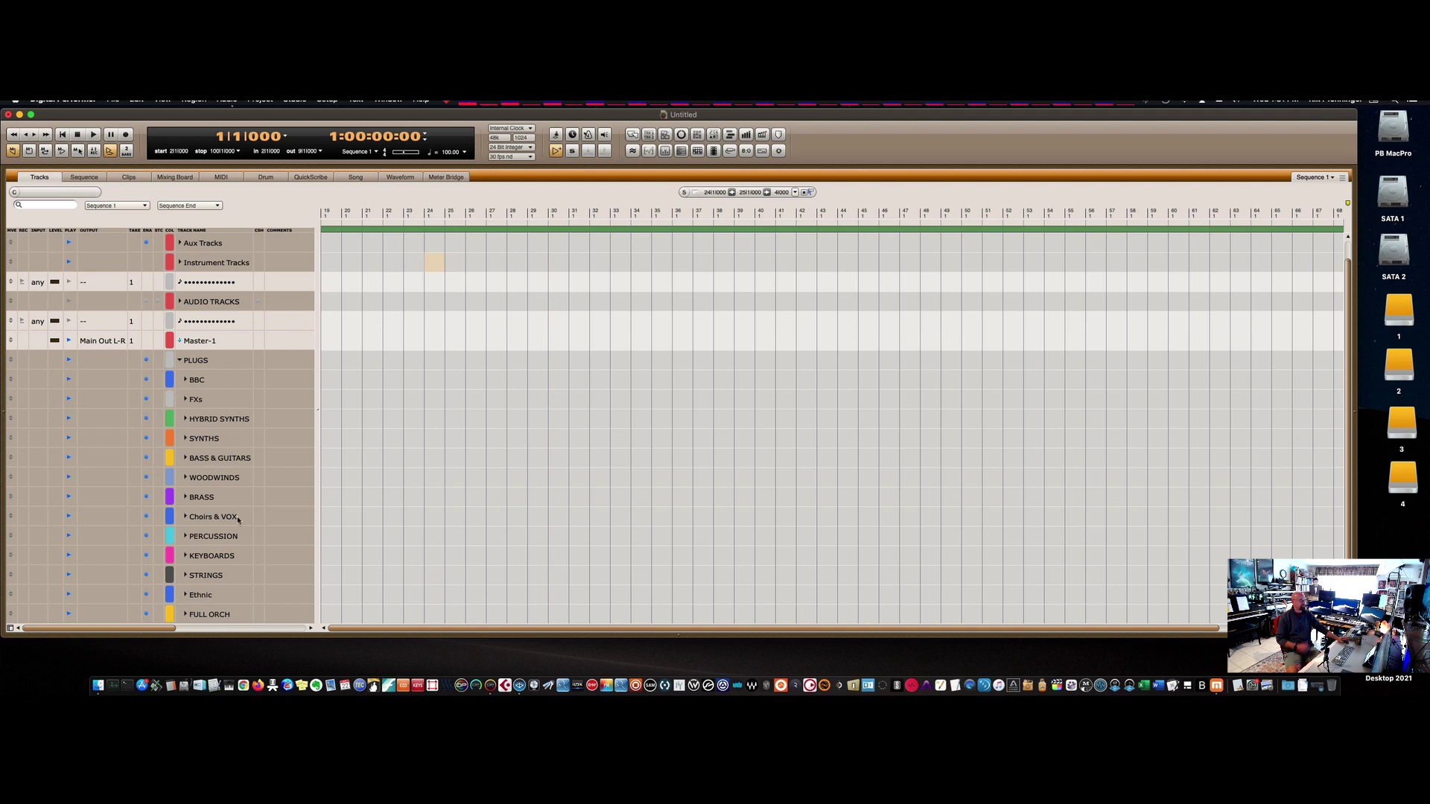
left_click(186, 481)
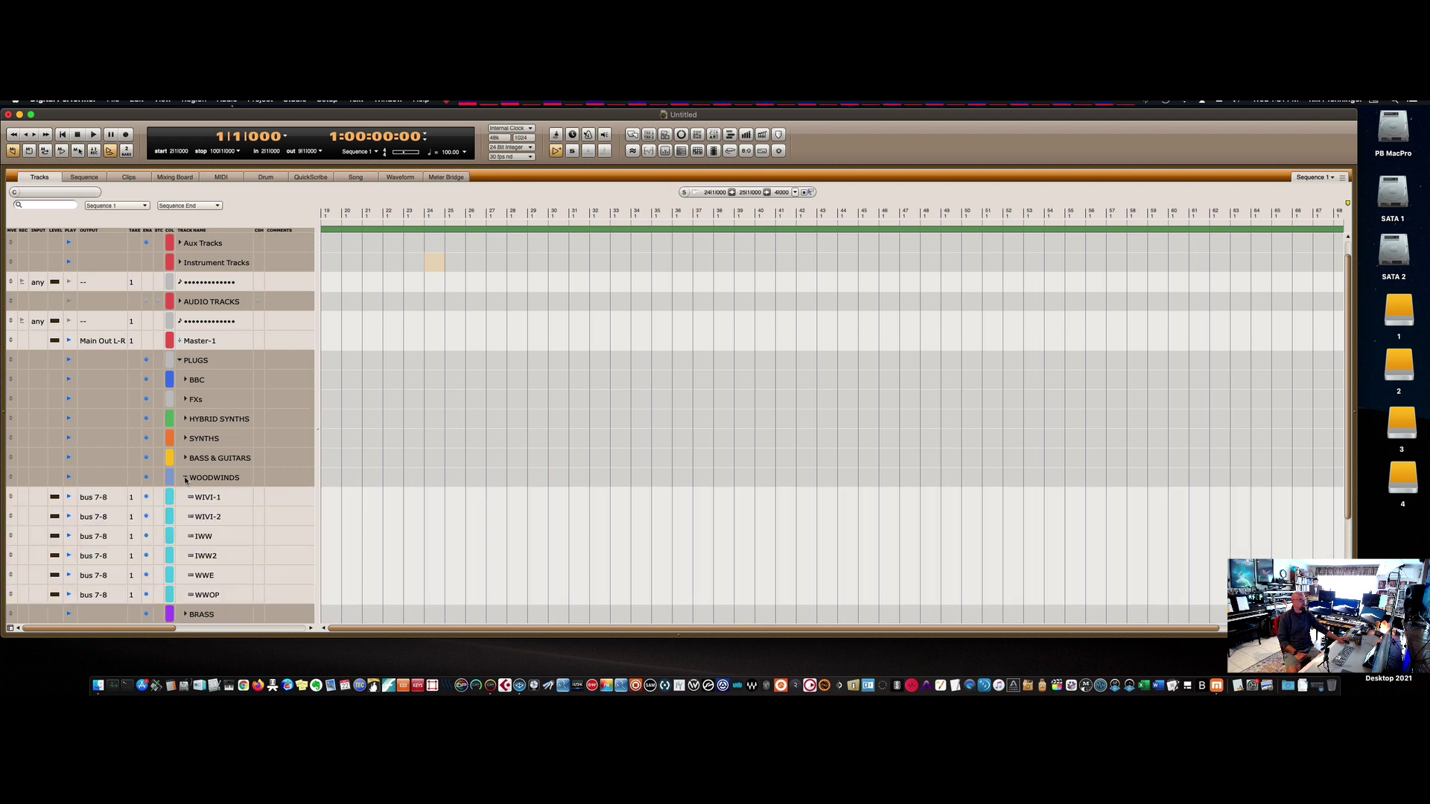
scroll(220, 537, "down", 6)
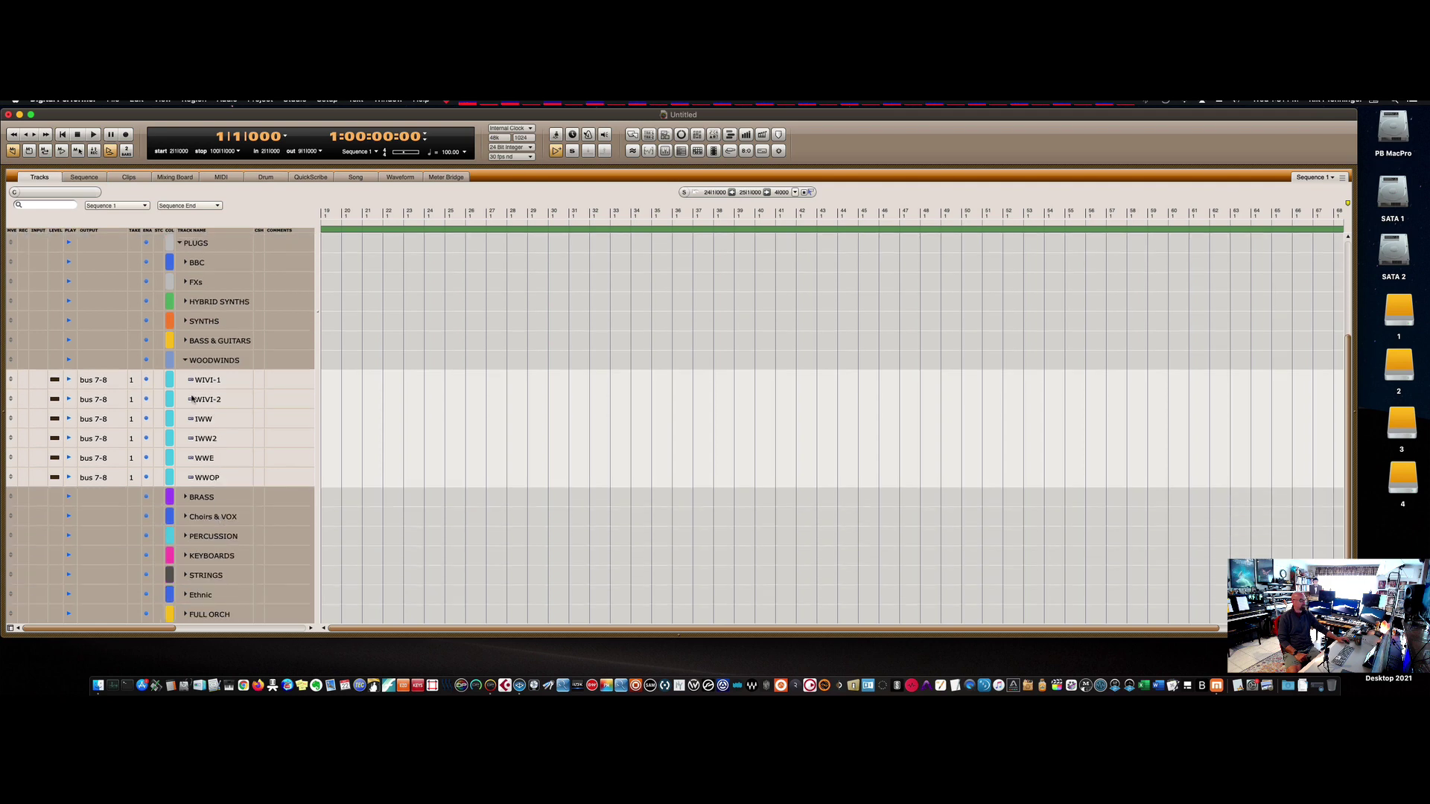
left_click(185, 361)
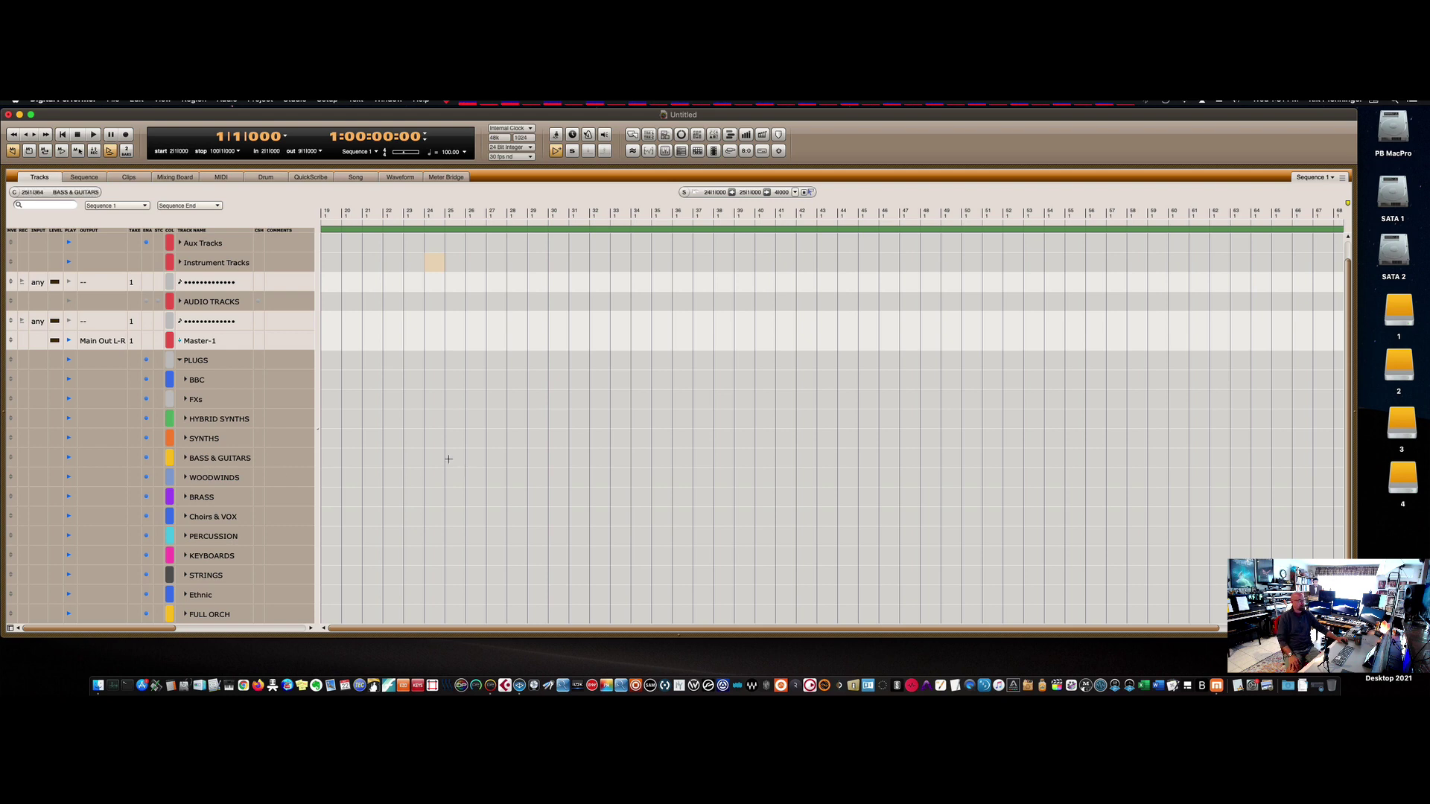
left_click(180, 361)
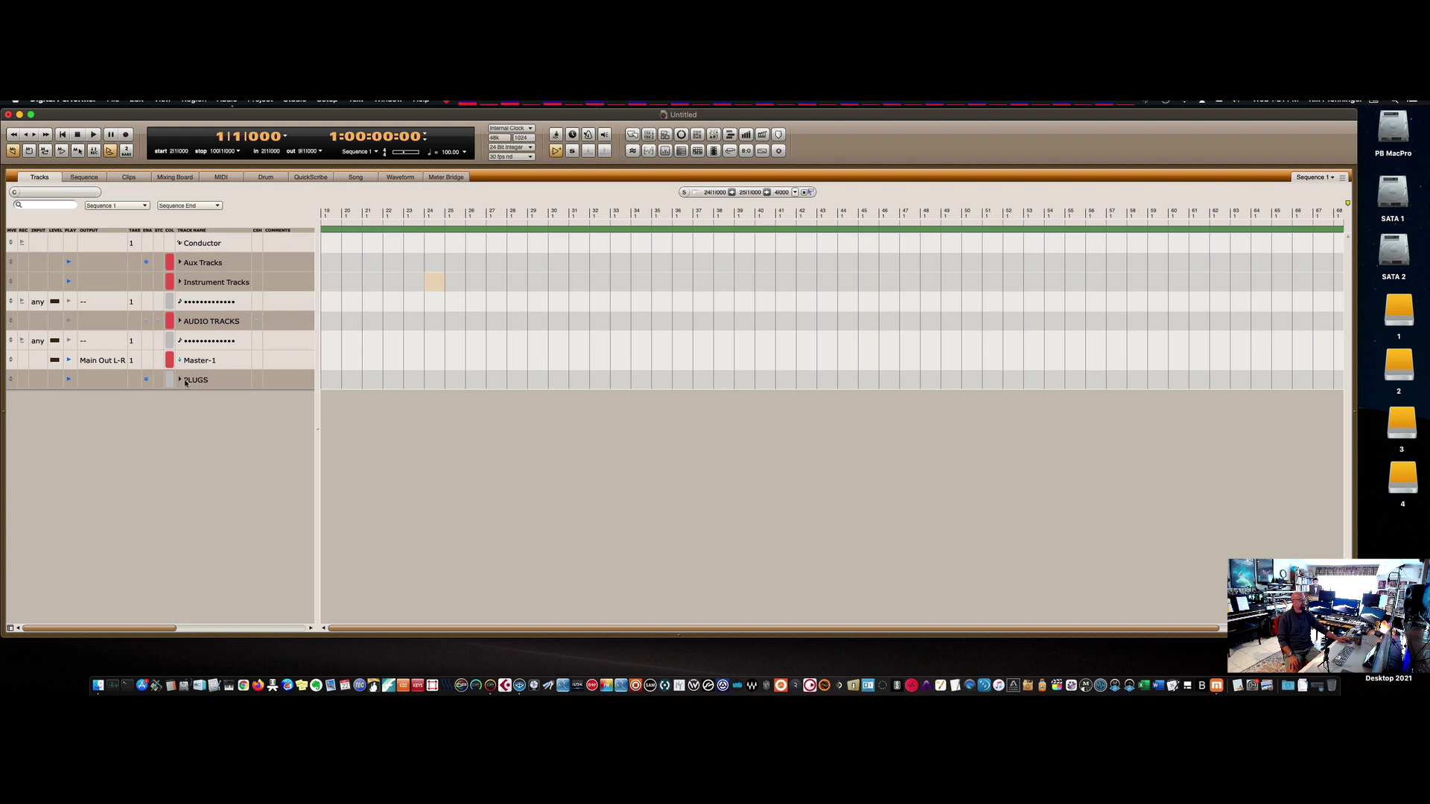
Step: Expand AUDIO TRACKS to list FX Audio through Full Orch Audio, briefly checking Hybrid Synth Audio
left_click(179, 321)
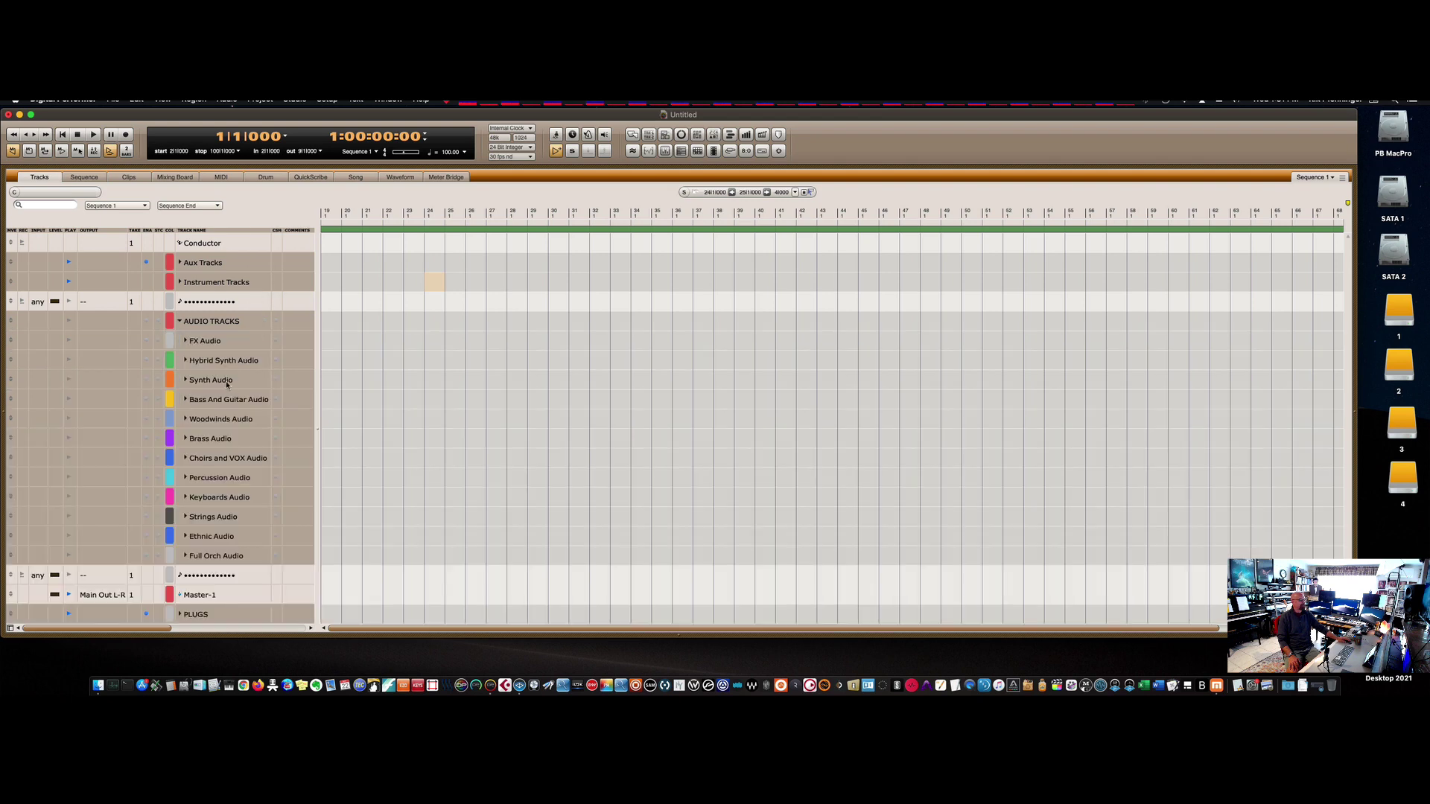
left_click(185, 362)
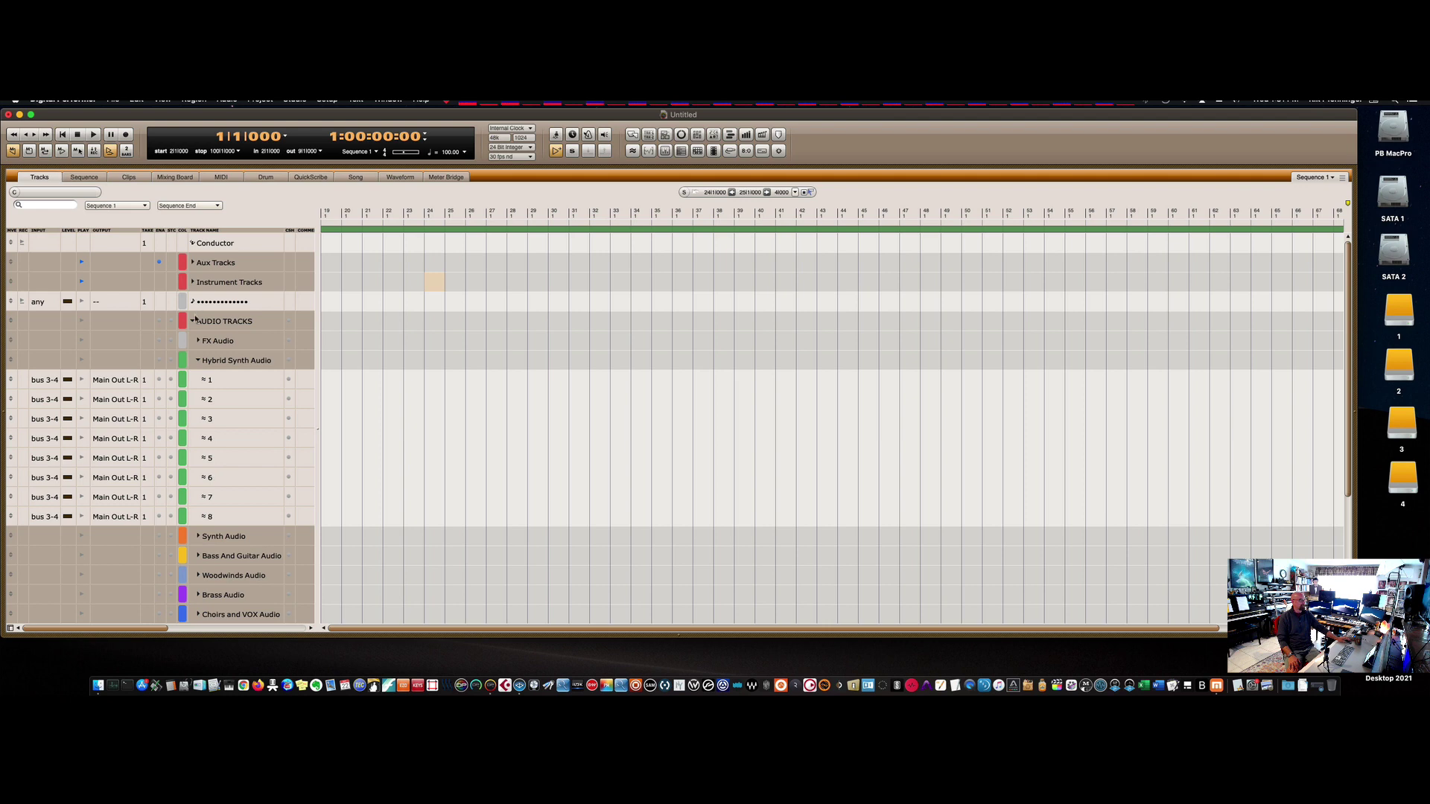
left_click(198, 361)
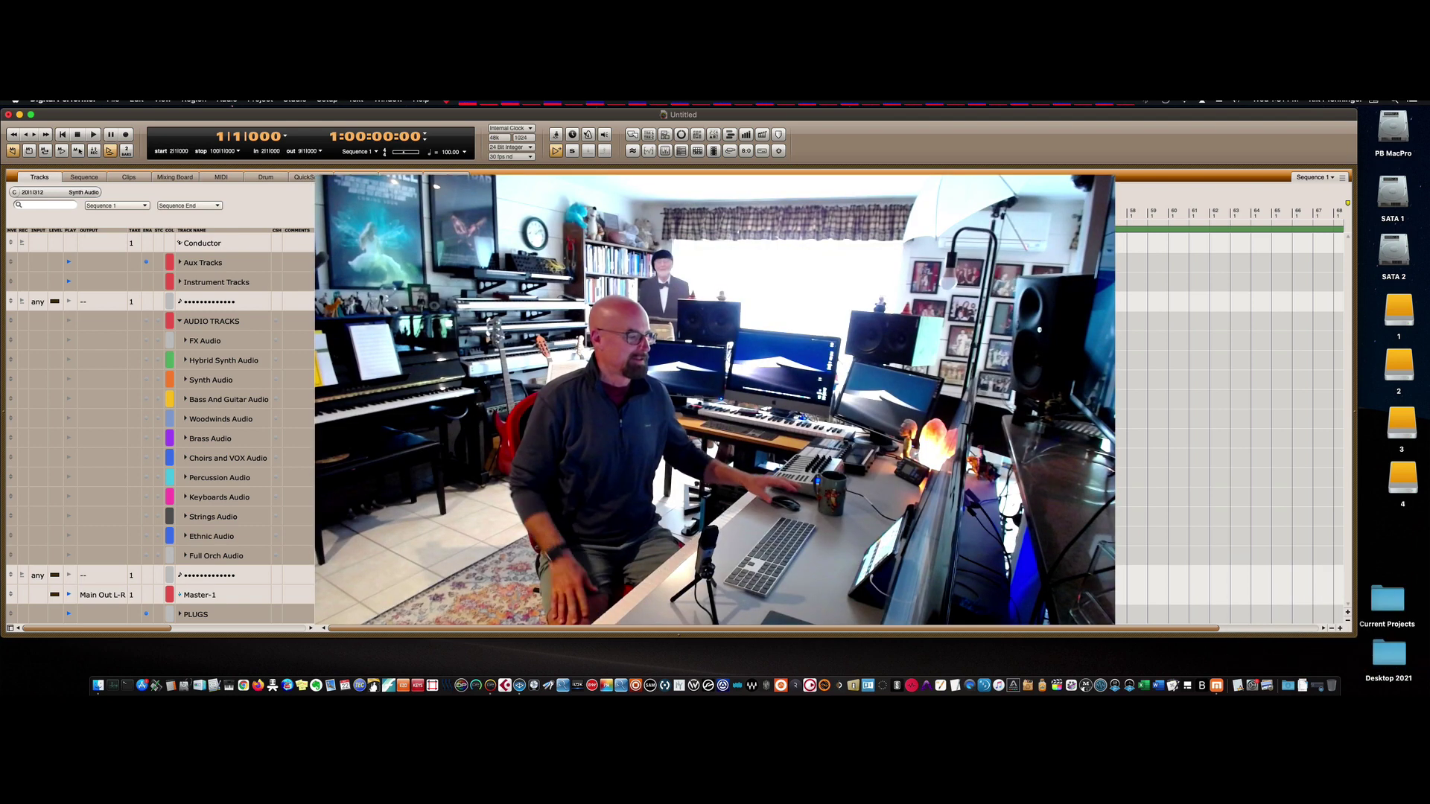
Step: Check the Bass And Guitar Audio and WOODWINDS folders, then collapse AUDIO TRACKS and Instrument Tracks
left_click(185, 399)
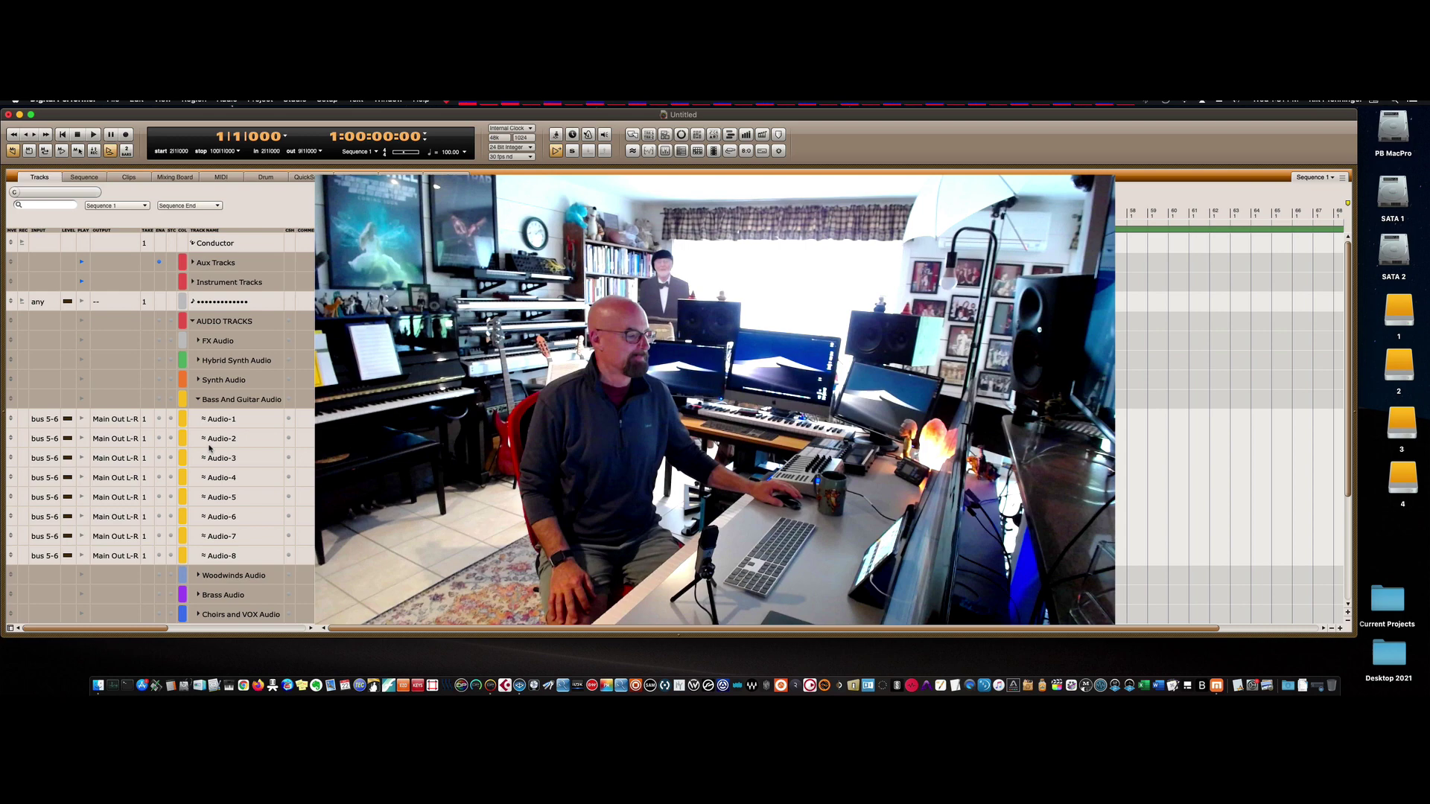
left_click(197, 395)
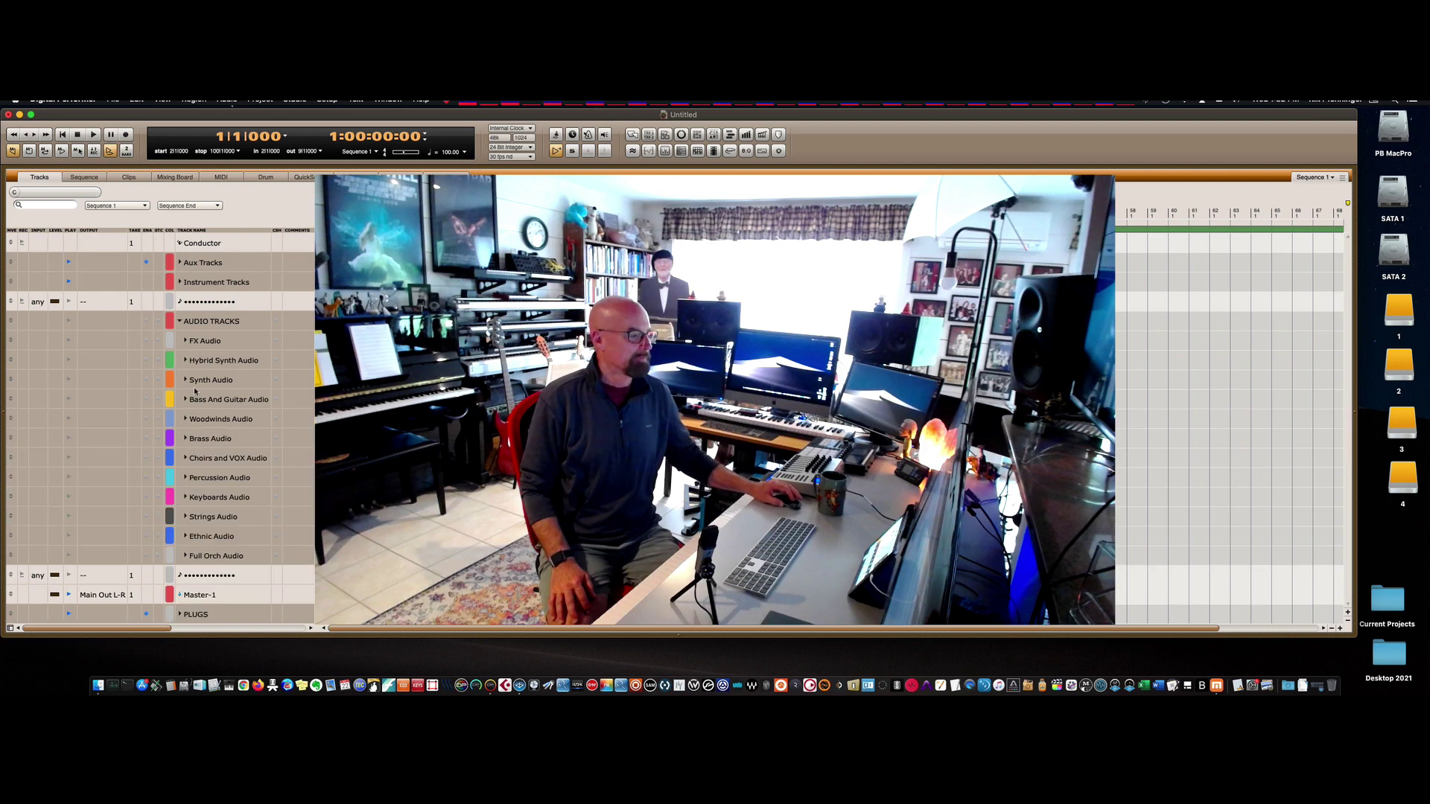
left_click(180, 321)
left_click(179, 282)
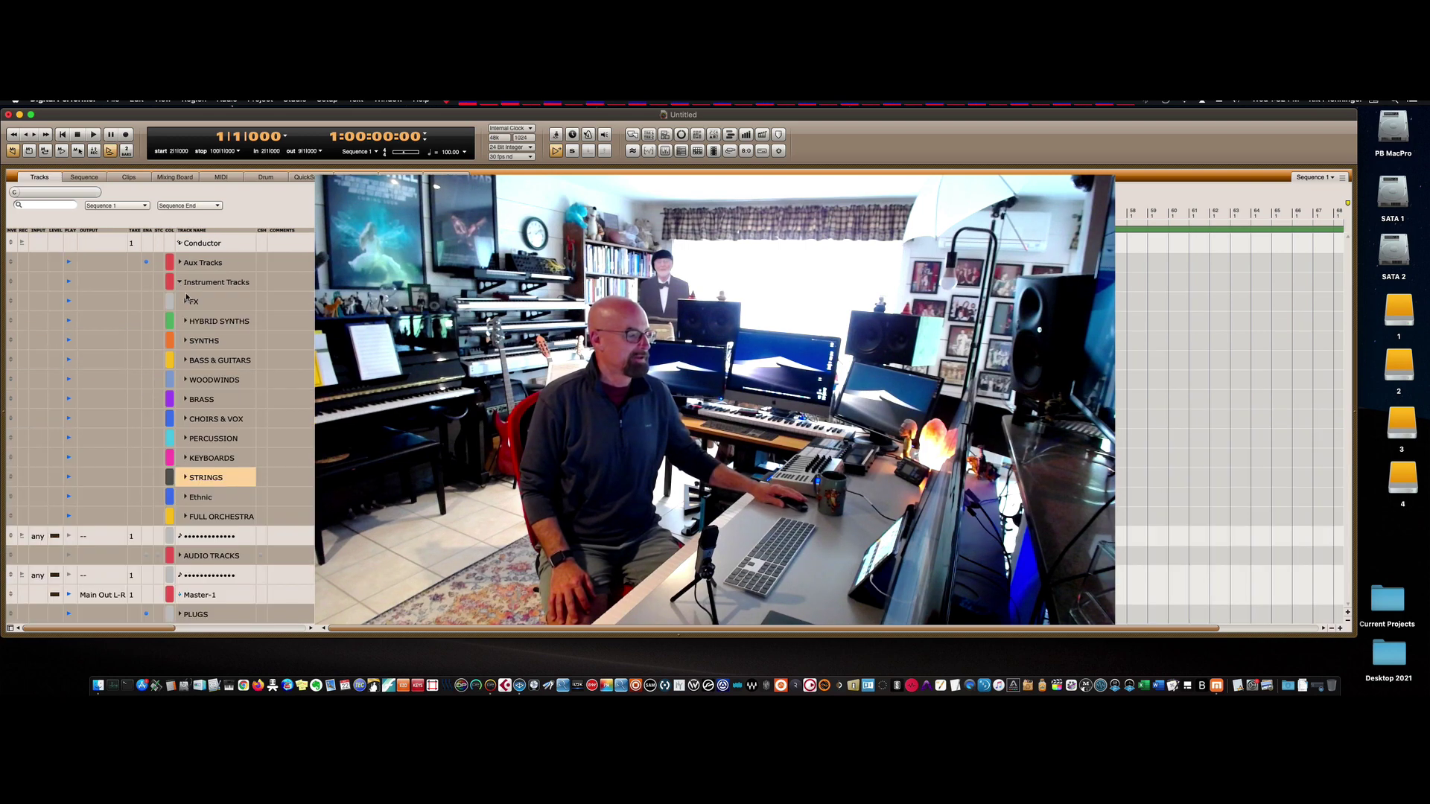
left_click(186, 380)
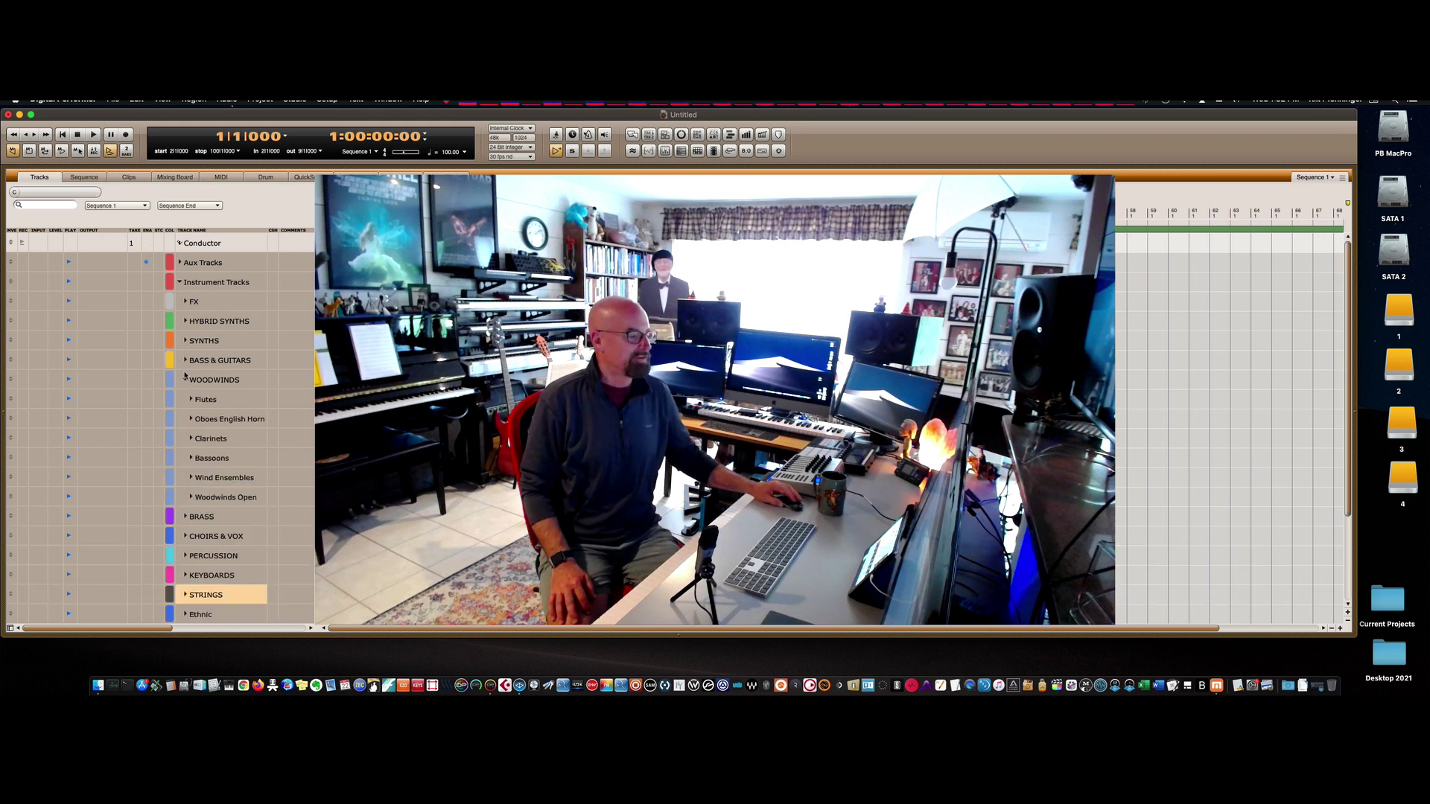
left_click(186, 379)
left_click(180, 282)
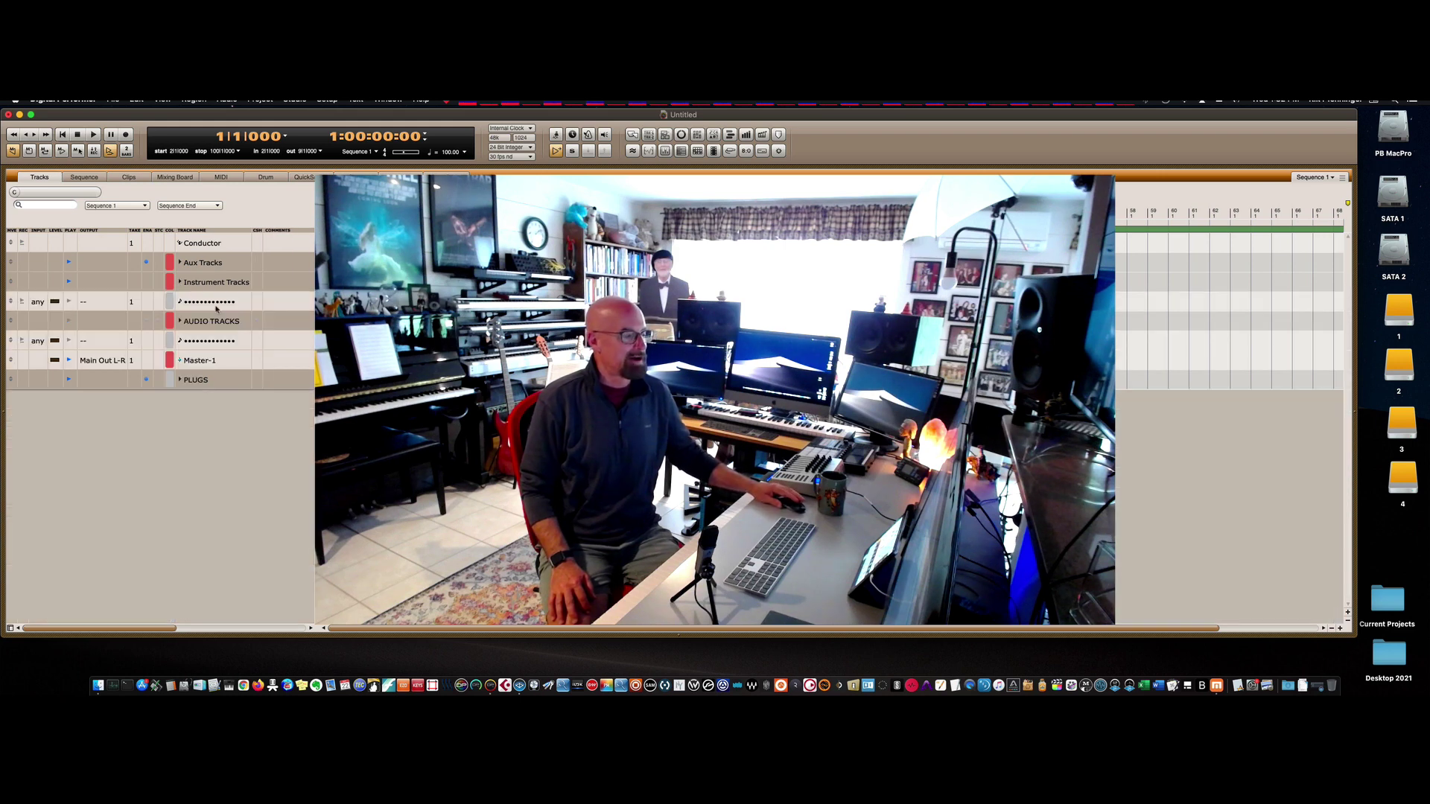